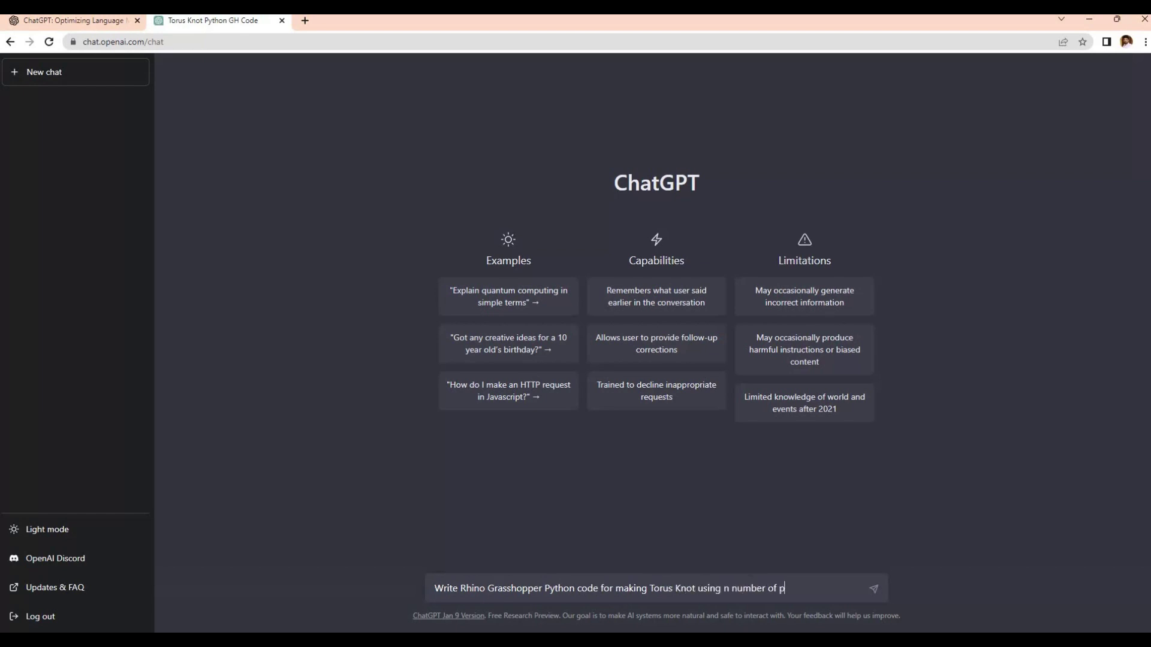
Step: Submit the ChatGPT prompt asking for Rhino Grasshopper Python code for a torus knot from n points
type("oints")
key("Return")
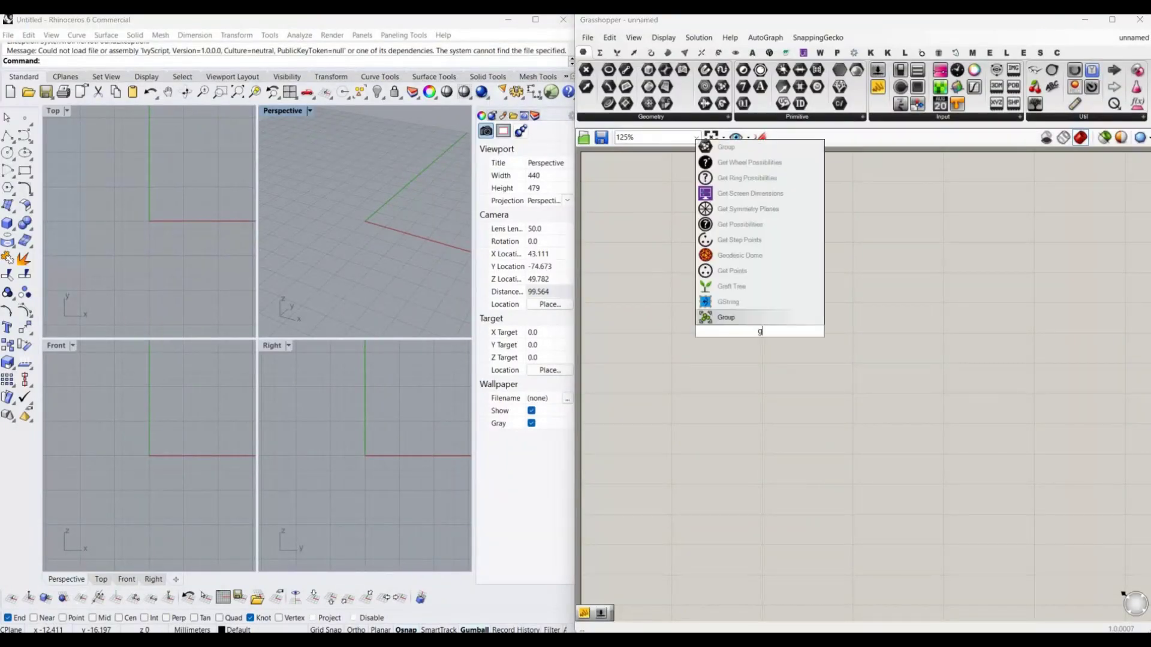
Step: Place a GhPython component and replace its default code with the pasted torus knot script
key("Return")
double_click(762, 331)
key("ctrl+a")
key("Delete")
type("import rhinoscriptsyntax as rs import math  def torus_knot(p, q, radius, height, n_points):     points = []     for i in range(n_points):         t = 2 * math.pi * i / n_points         x = (radius + height * math.cos(q * t)) * math.cos(p * t)         y = (radius + height * math.cos(q * t)) * math.sin(p * t)         z = height * math.sin(q * t)         points.append([x, y, z])     return points  points = torus_knot(3, 4, 10, 5, 50) for point in points:     rs.AddPoint(point)")
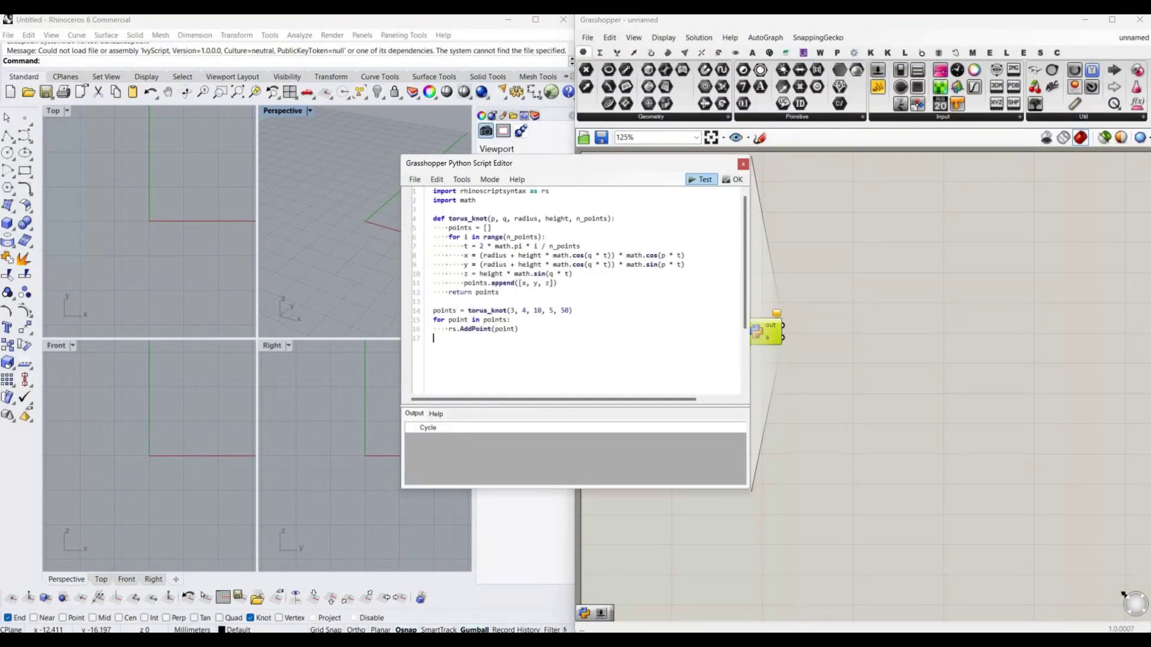
left_click(733, 179)
Step: Gather the knot points into a pts list, rename output 'a' to 'pts', and test-run the script
double_click(283, 110)
scroll(760, 312, "up", 5)
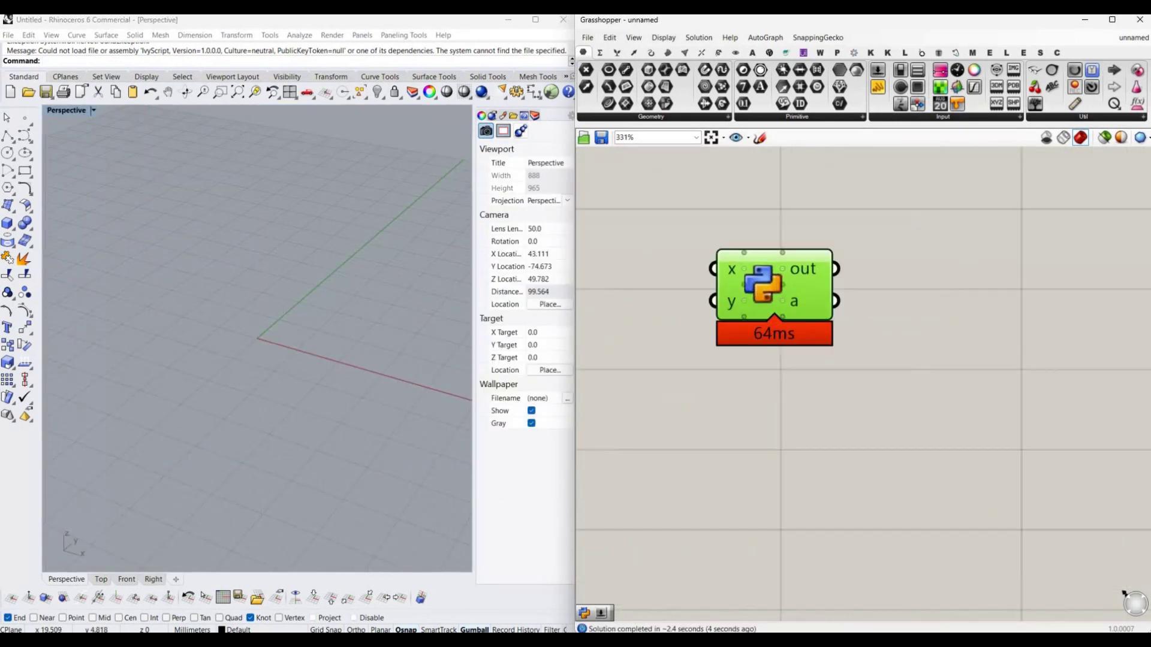
double_click(791, 287)
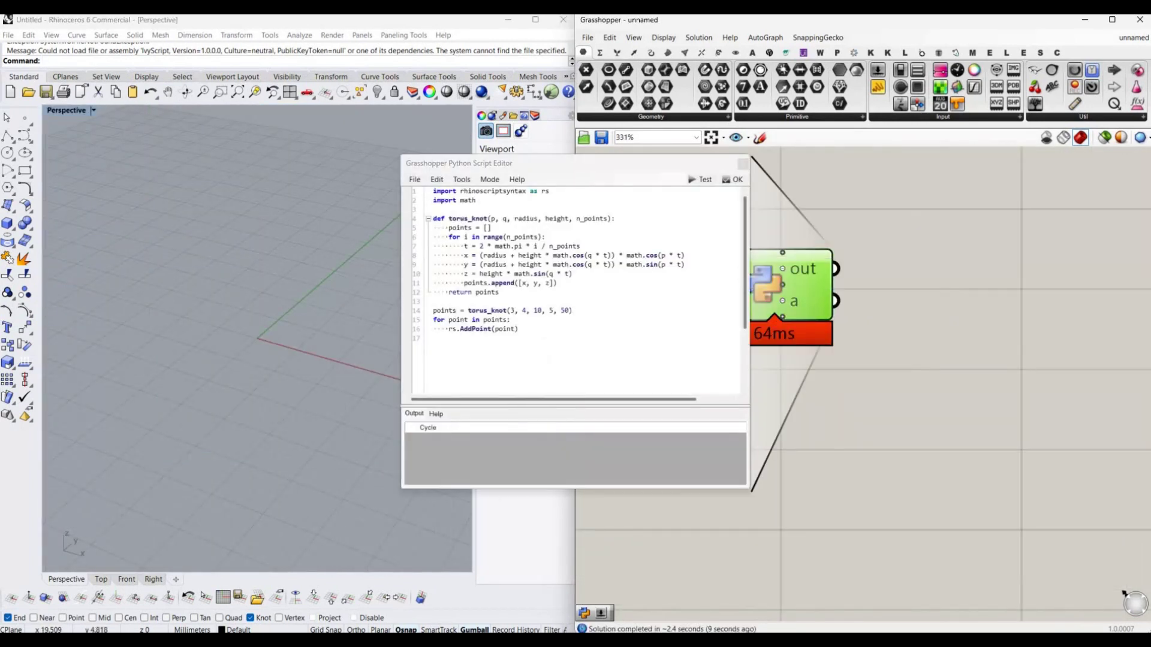
left_click_drag(456, 163, 388, 165)
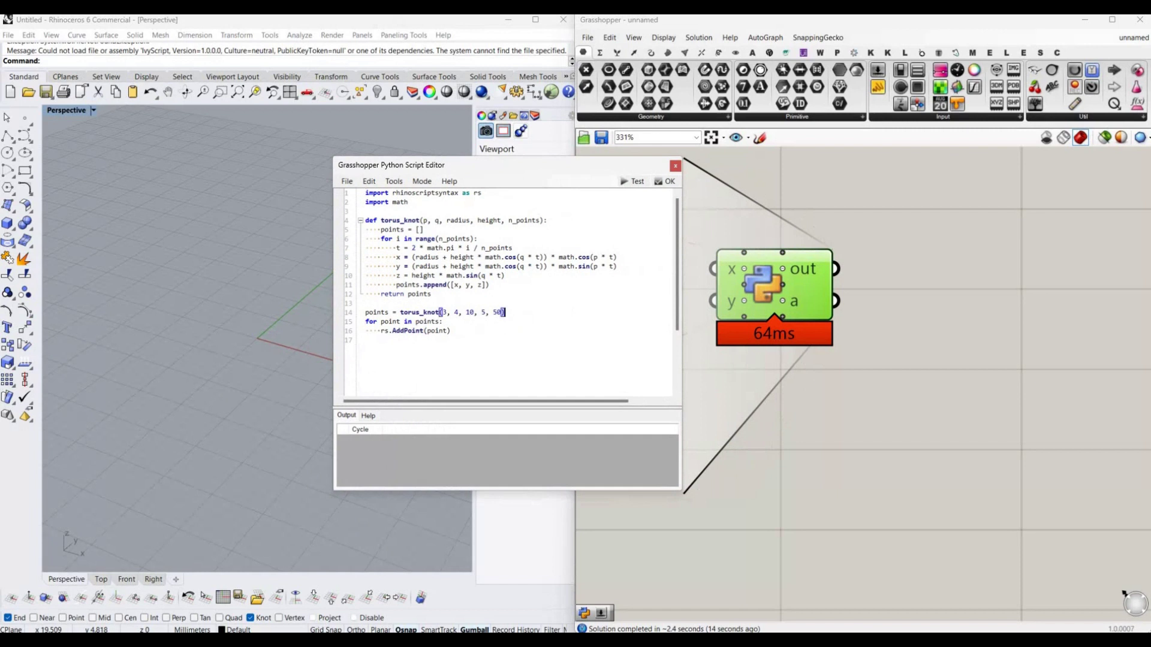
key("Return")
type("pts = [")
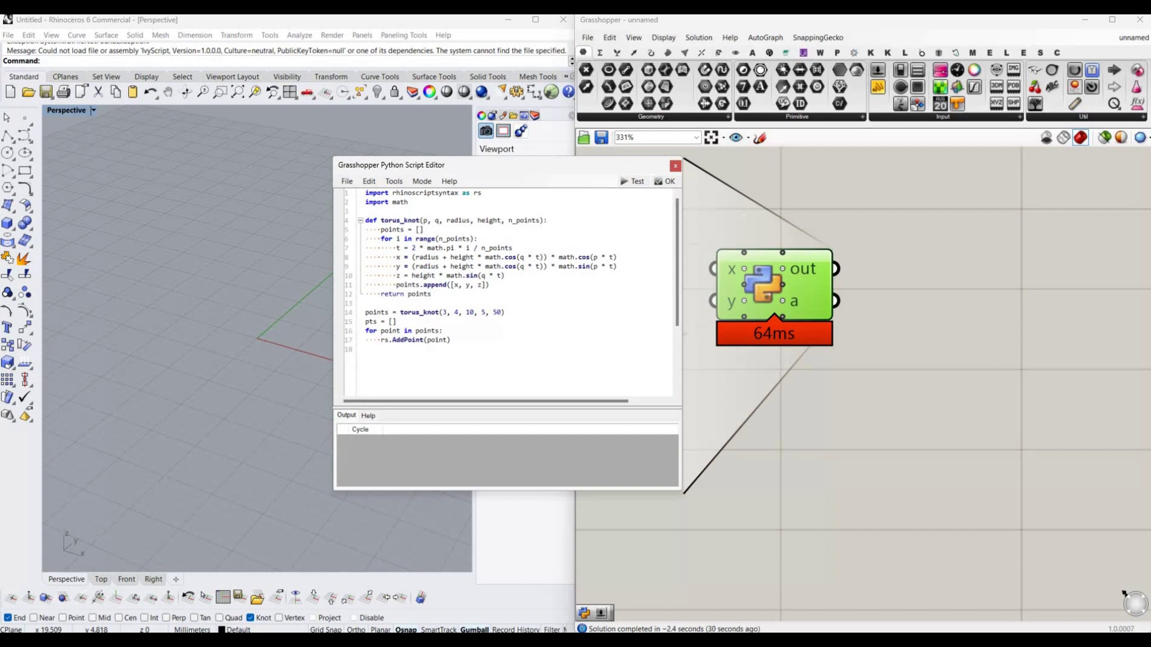
type("pt =")
type("pts.append(pt)")
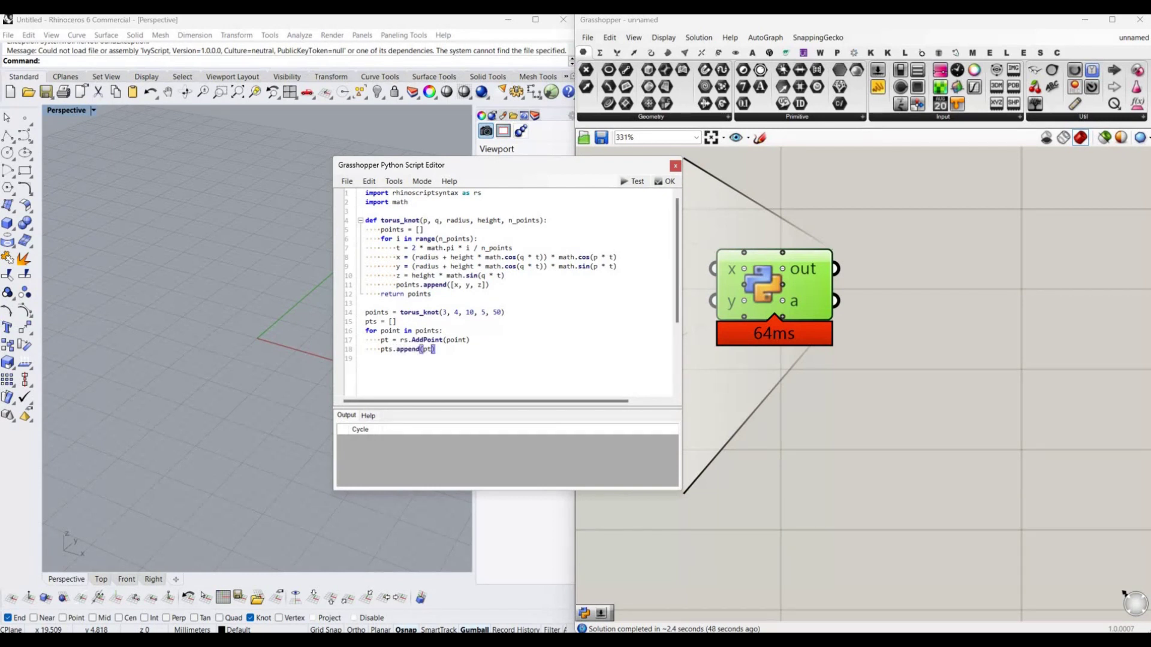
double_click(371, 322)
right_click(793, 300)
type("pts")
key("Return")
left_click(633, 181)
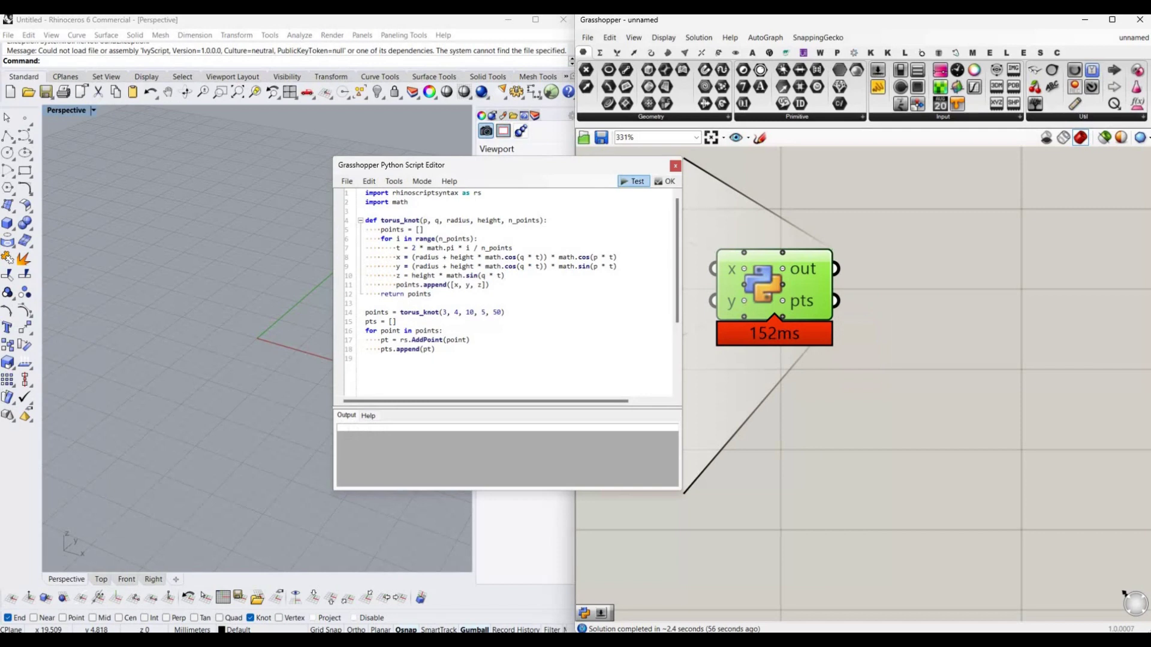
Step: List the pts knot points in an enlarged Panel placed above the Python component
left_click(665, 181)
right_click_drag(300, 300, 360, 287)
double_click(66, 110)
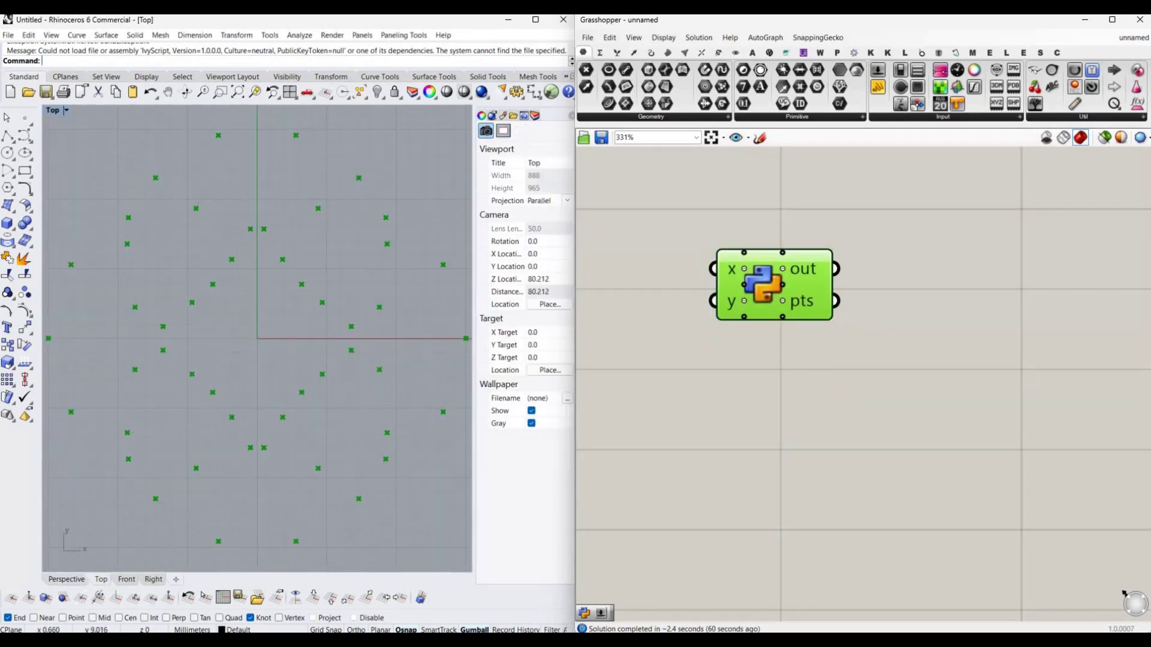
right_click_drag(300, 240, 284, 215)
double_click(857, 305)
type("panel")
key("Return")
left_click_drag(836, 301, 930, 315)
scroll(899, 318, "down", 2)
left_click_drag(998, 374, 998, 621)
scroll(893, 389, "down", 5)
left_click_drag(989, 525, 1142, 525)
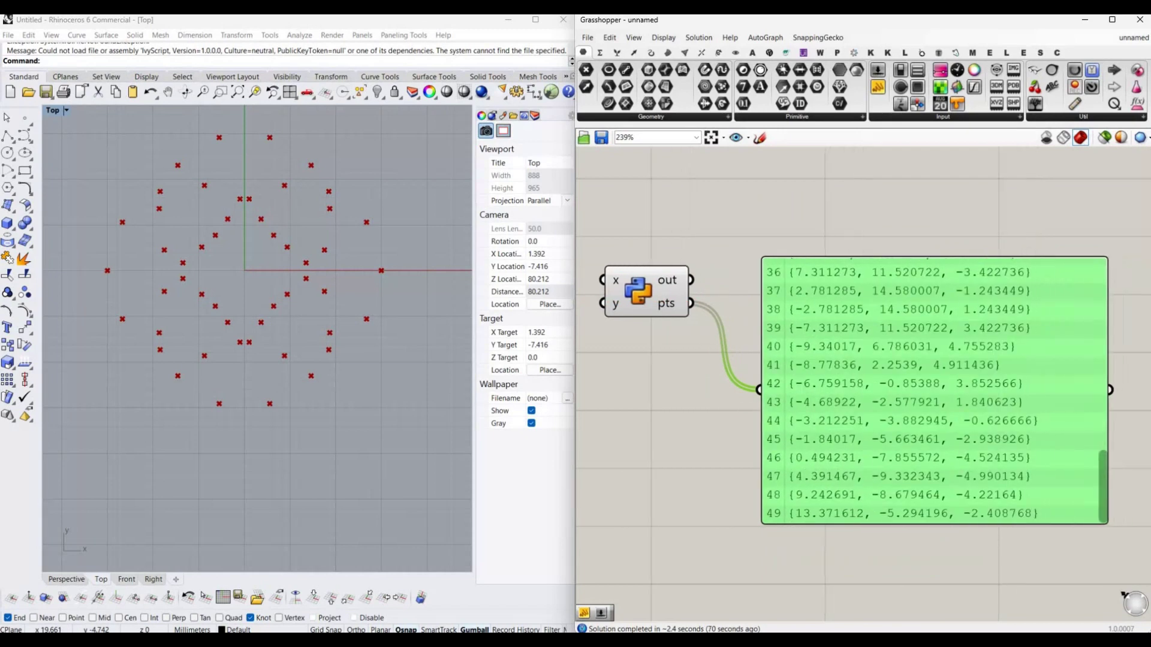
scroll(899, 389, "down", 2)
left_click_drag(899, 359, 890, 215)
Step: Interpolate a curve through the pts points and view the knot curve in Perspective
double_click(838, 354)
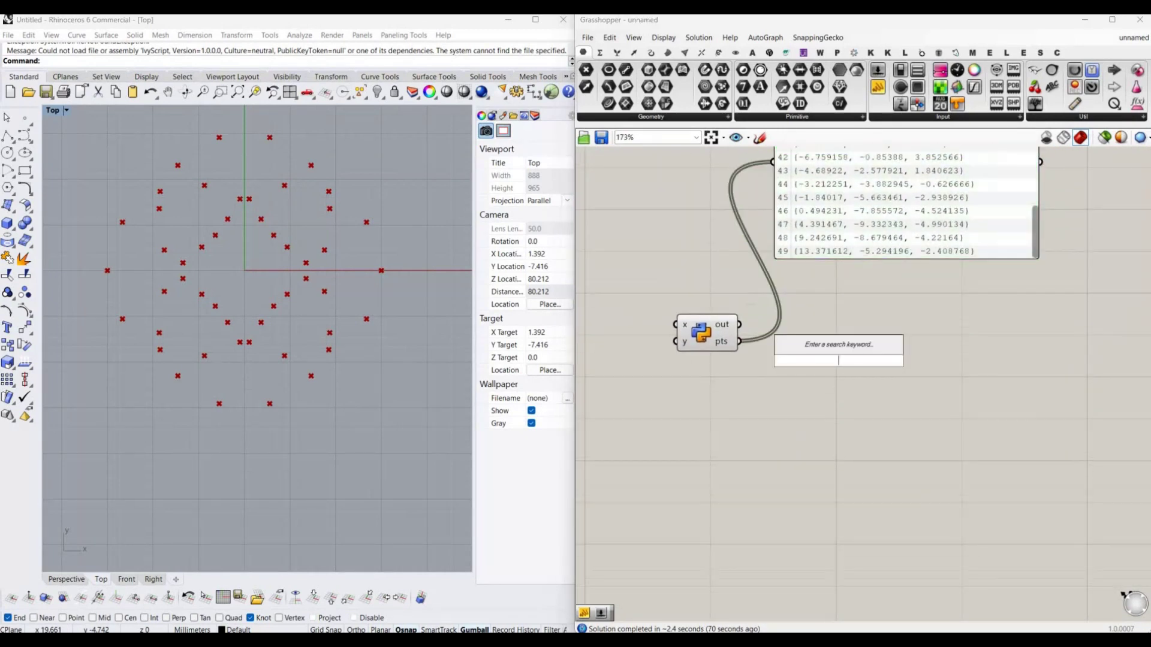
left_click(651, 52)
left_click_drag(956, 71, 835, 342)
mouse_move(739, 341)
left_mouse_down()
mouse_move(806, 314)
mouse_move(825, 367)
left_mouse_up()
scroll(258, 336, "down", 3)
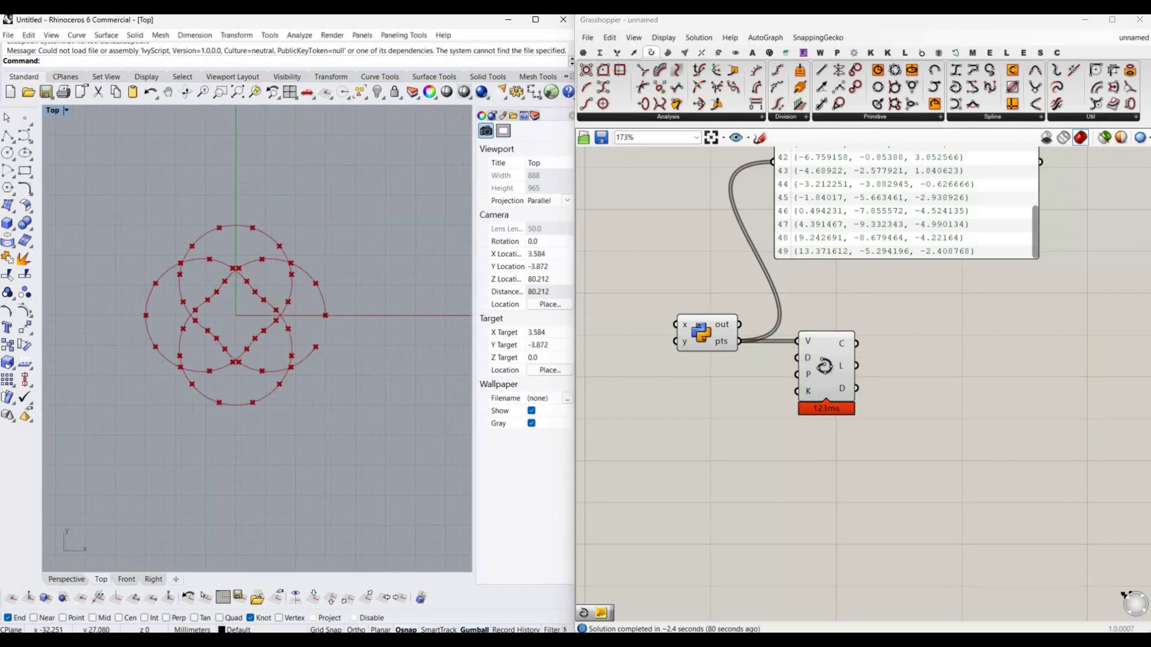
double_click(53, 111)
double_click(288, 110)
right_click_drag(288, 240, 336, 251)
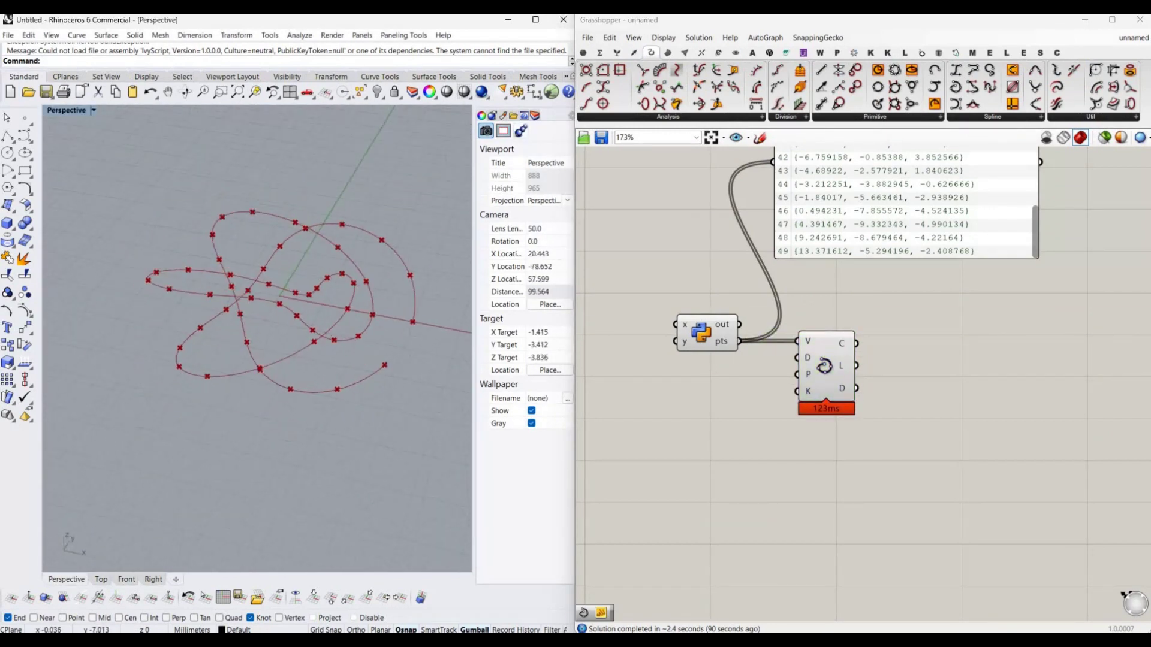
Step: Pipe the interpolated curve using a radius slider set to 0.25
right_click_drag(824, 367, 734, 313)
right_click_drag(839, 359, 884, 395)
double_click(937, 366)
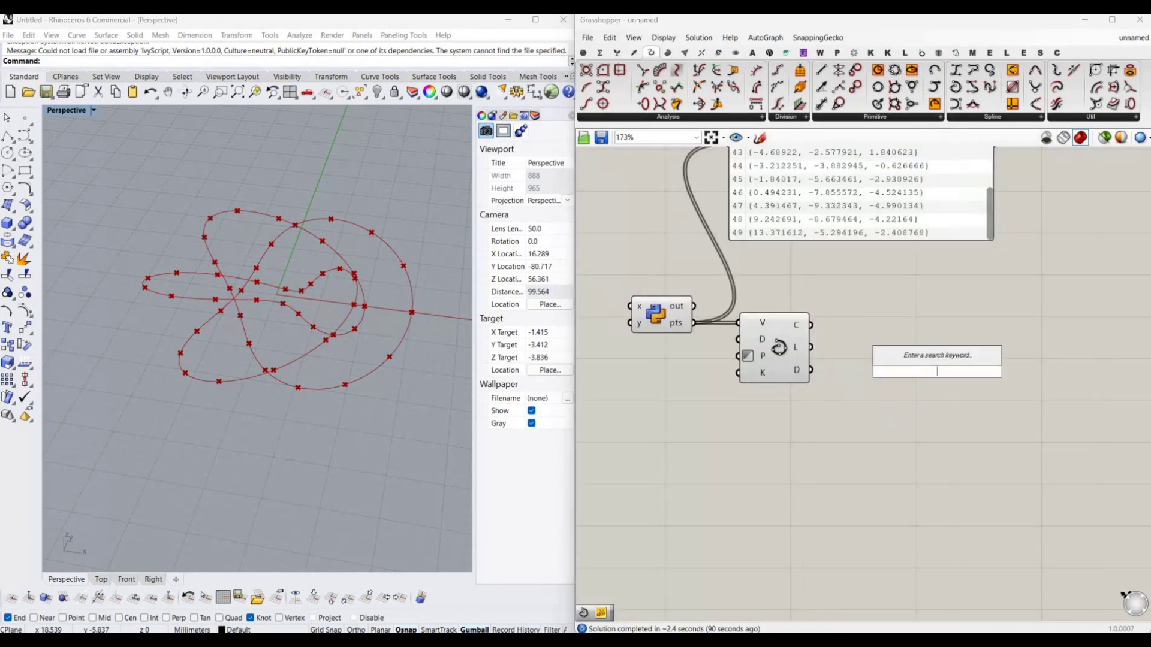
type("tube")
left_click(901, 279)
left_click_drag(811, 325, 922, 325)
double_click(890, 415)
type("0.25")
key("Return")
left_click_drag(839, 410, 782, 405)
left_click_drag(907, 405, 921, 341)
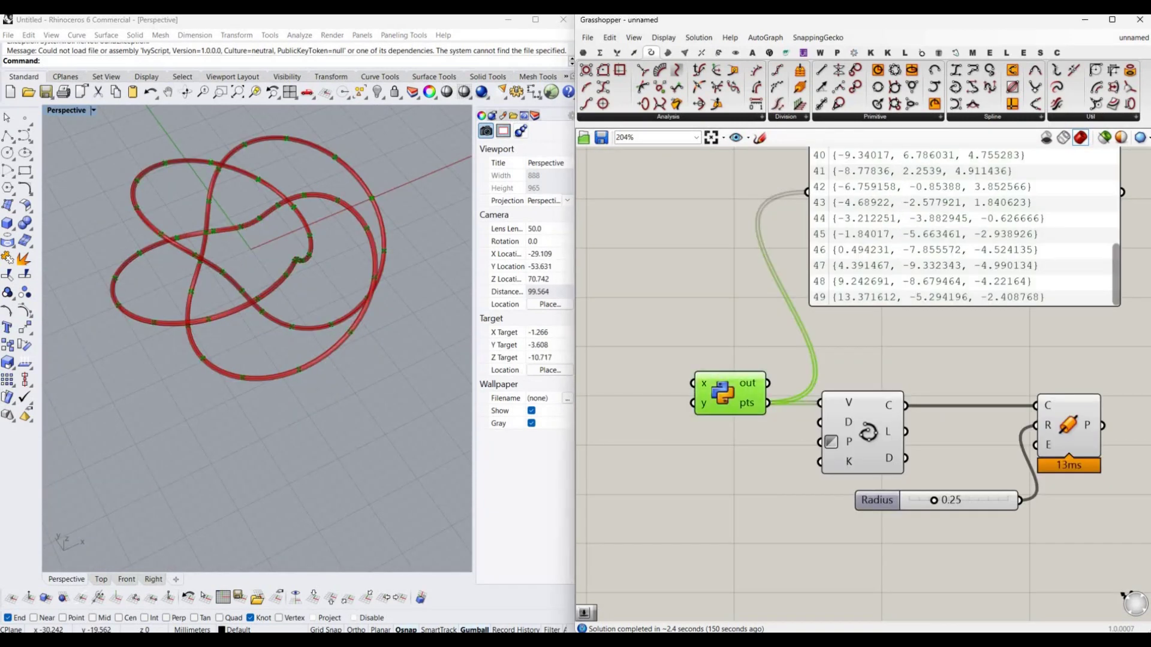
Step: Review the script's fixed arguments 3, 4, 10, 5, 50 and the component inputs' options
double_click(722, 393)
left_click_drag(510, 311, 570, 310)
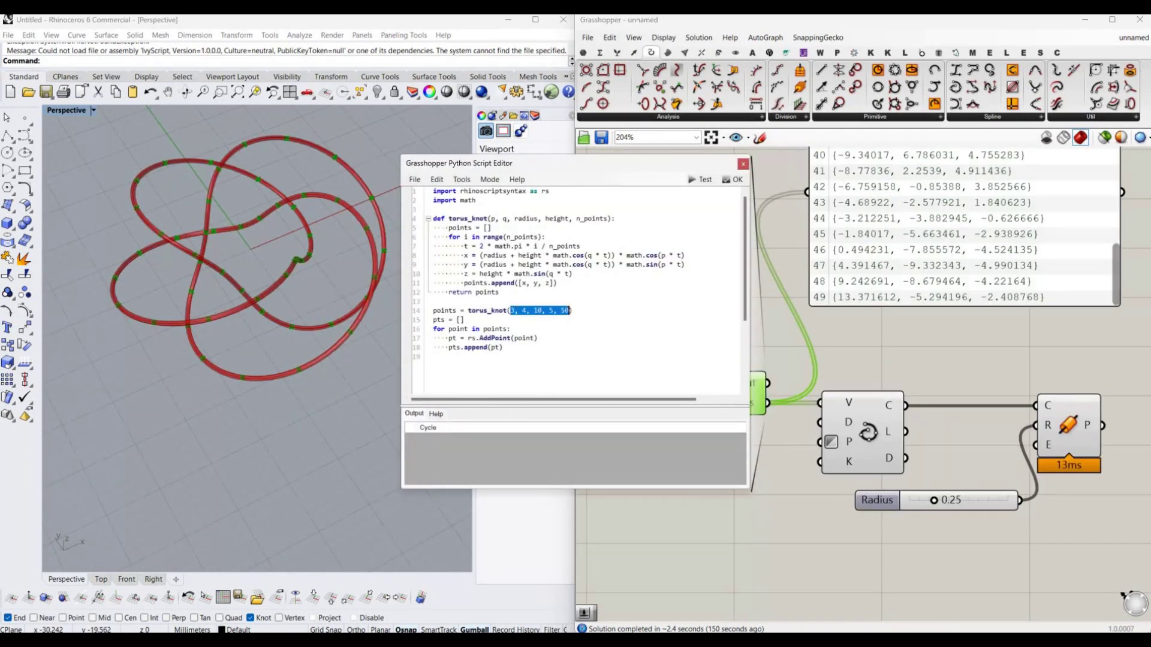
left_click_drag(489, 218, 609, 218)
left_click(509, 311)
left_click(732, 179)
right_click(703, 403)
right_click(702, 403)
double_click(724, 389)
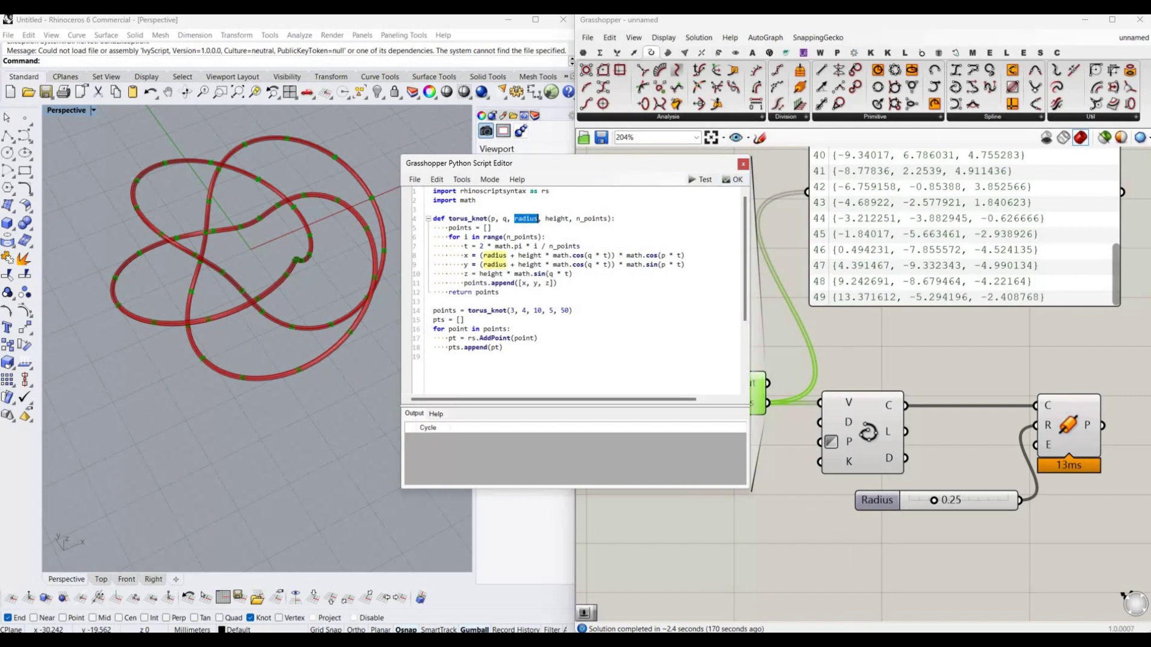
left_click(733, 179)
scroll(715, 408, "up", 5)
Step: Rename the Python component's x input to radius
right_click(687, 414)
type("radius")
key("Return")
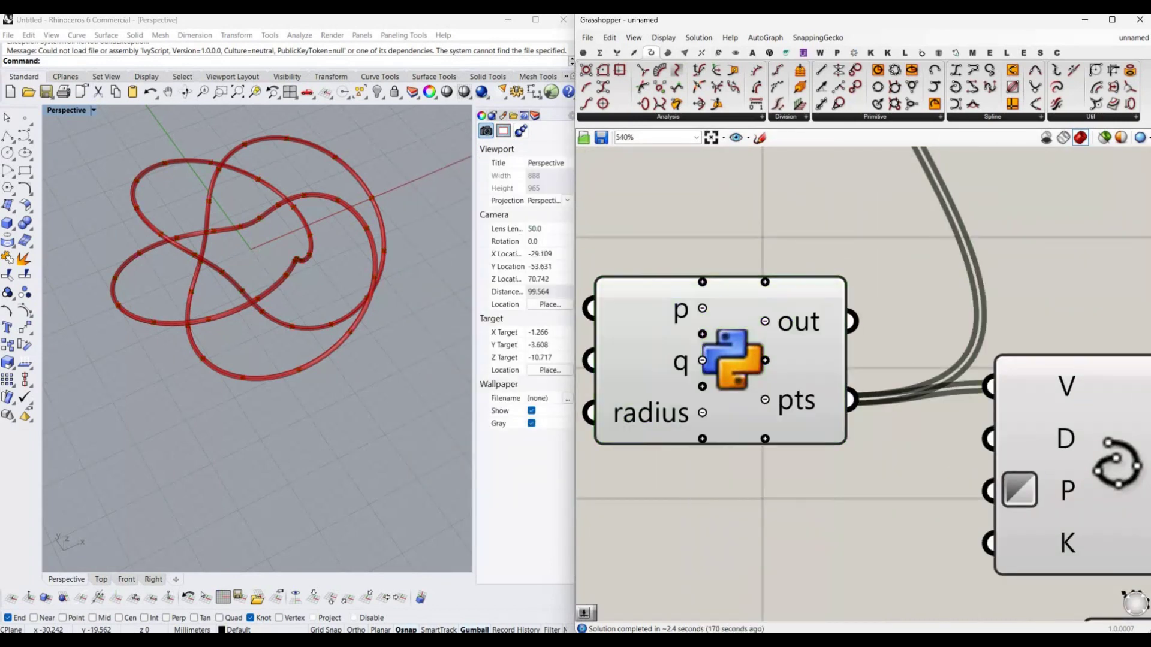
scroll(719, 360, "down", 3)
double_click(731, 293)
double_click(555, 218)
left_click_drag(455, 163, 184, 137)
scroll(713, 336, "up", 2)
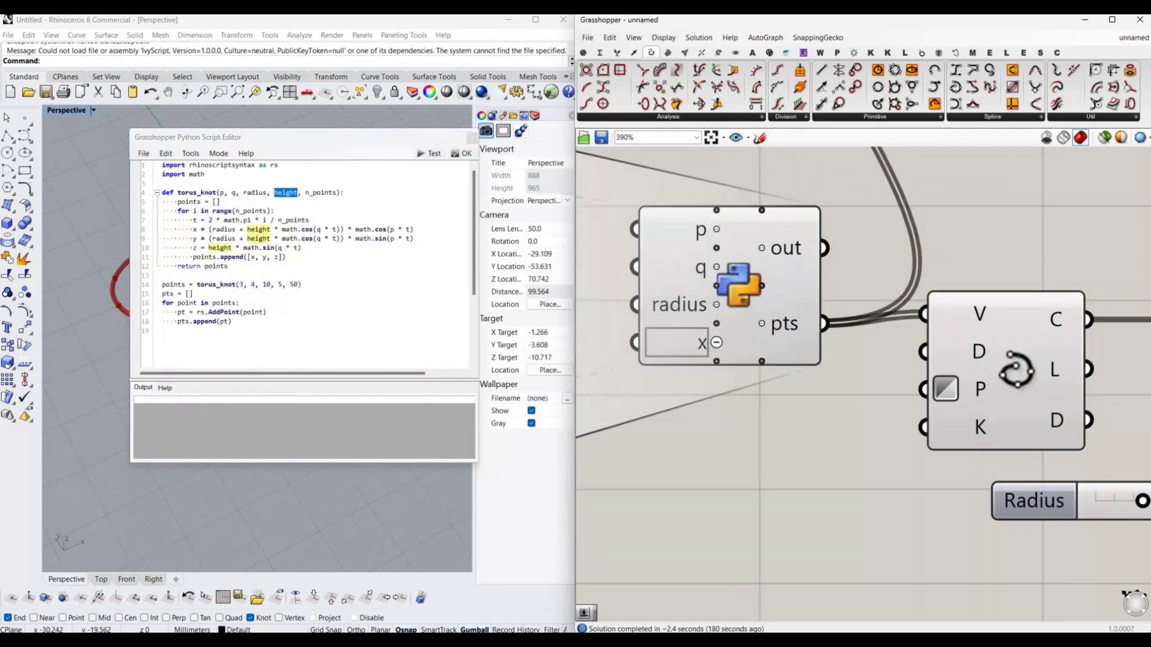
Step: Rename the next input to height and add a fifth input named n_points
right_click(702, 345)
type("height")
key("Return")
double_click(316, 193)
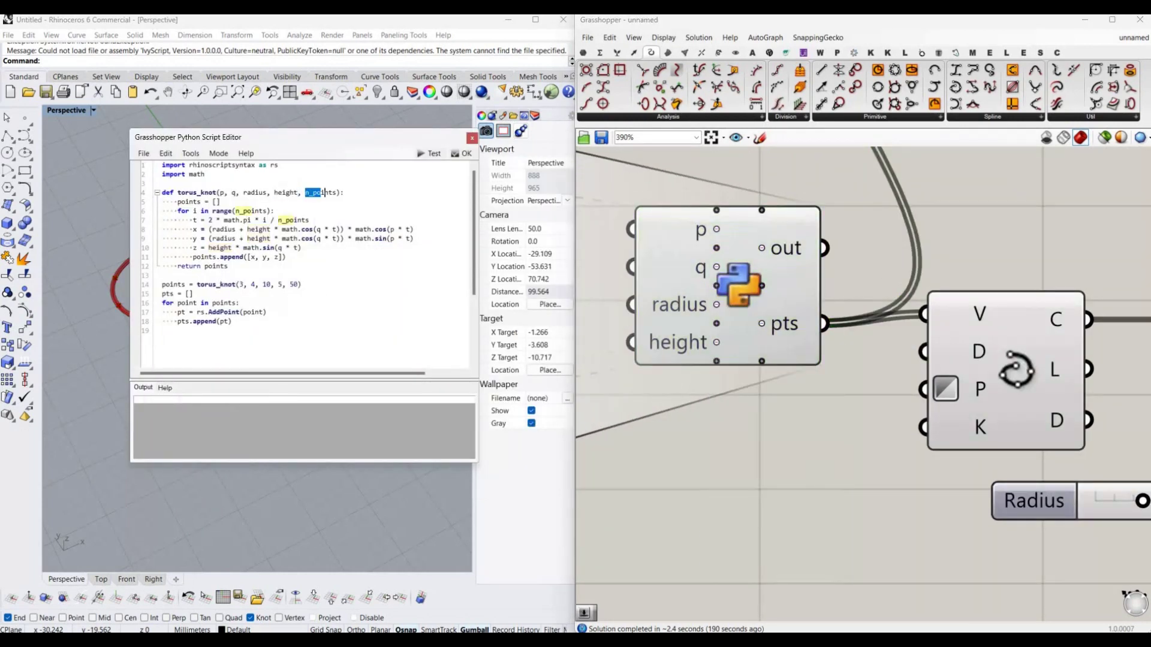
left_click(716, 361)
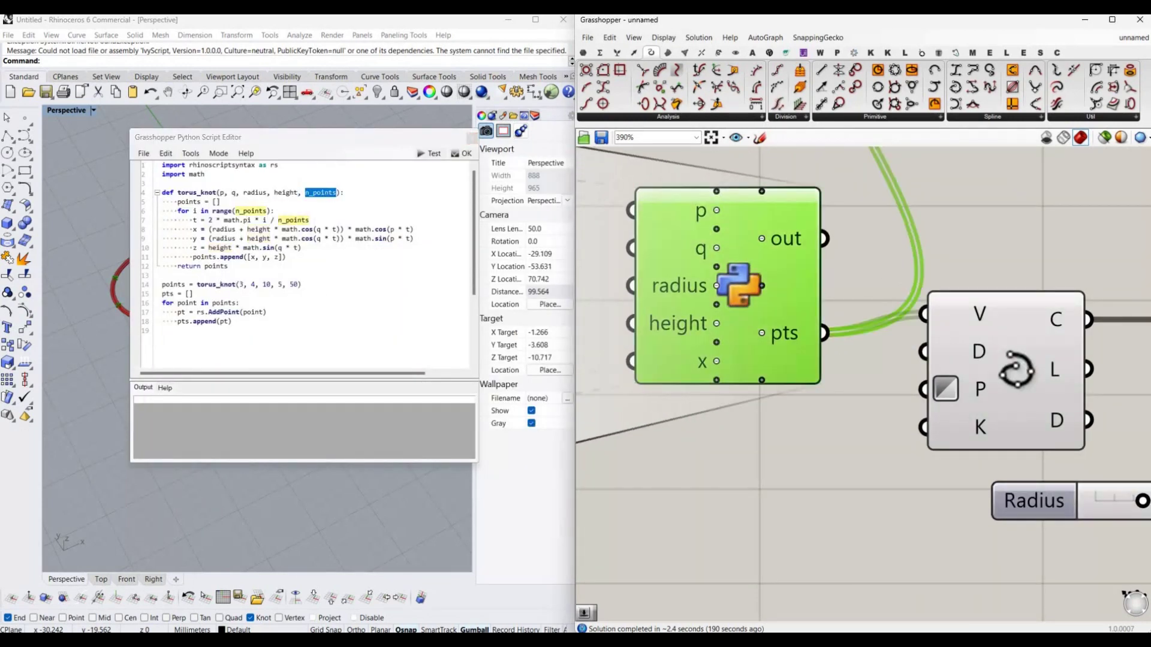
right_click(703, 361)
type("n_points")
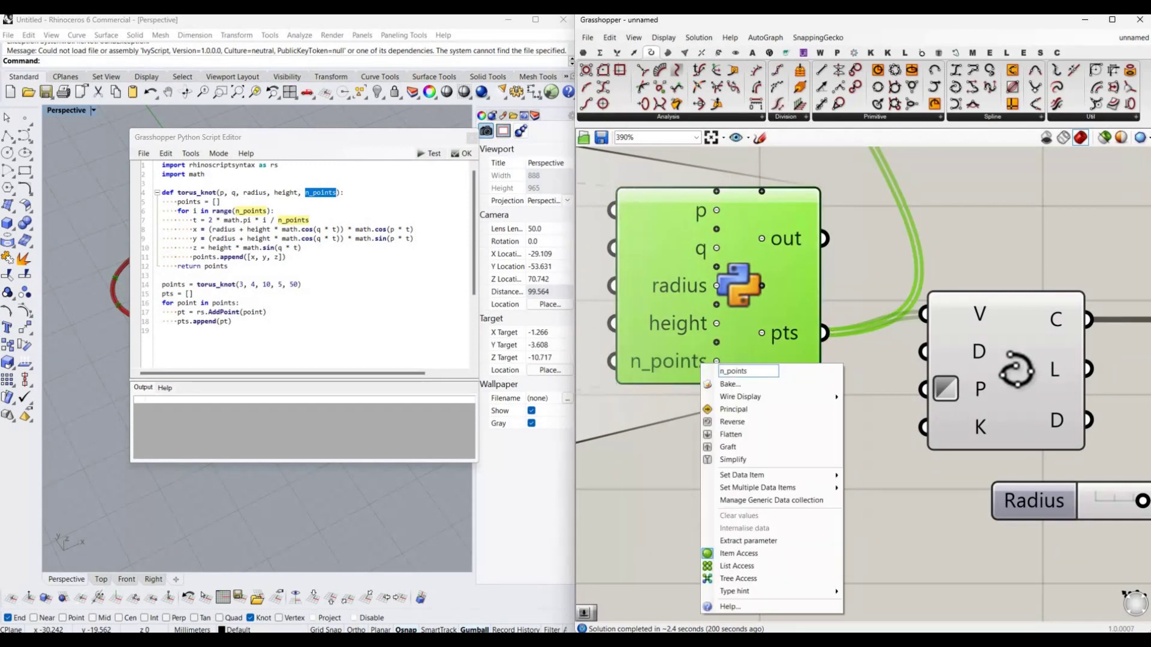
key("Return")
Step: Add a 4 slider and wire the 3 and 4 sliders into p and q
scroll(863, 384, "down", 2)
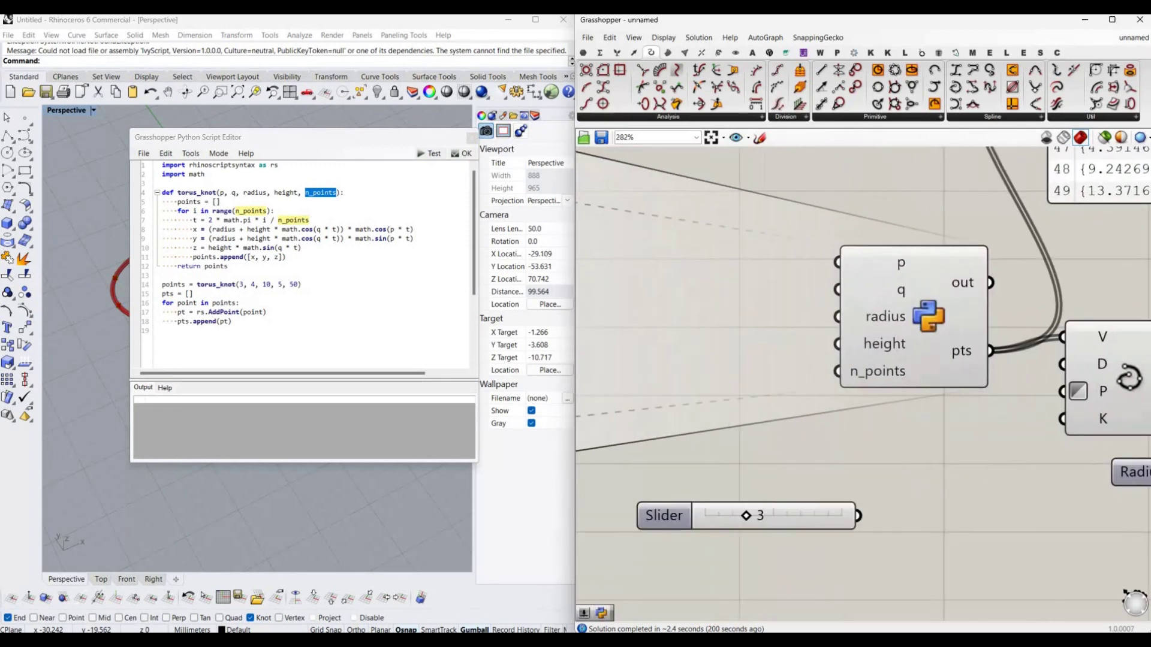
mouse_move(660, 512)
left_mouse_down()
mouse_move(648, 271)
mouse_move(677, 259)
left_mouse_up()
double_click(707, 487)
type("4")
left_click_drag(689, 329, 690, 287)
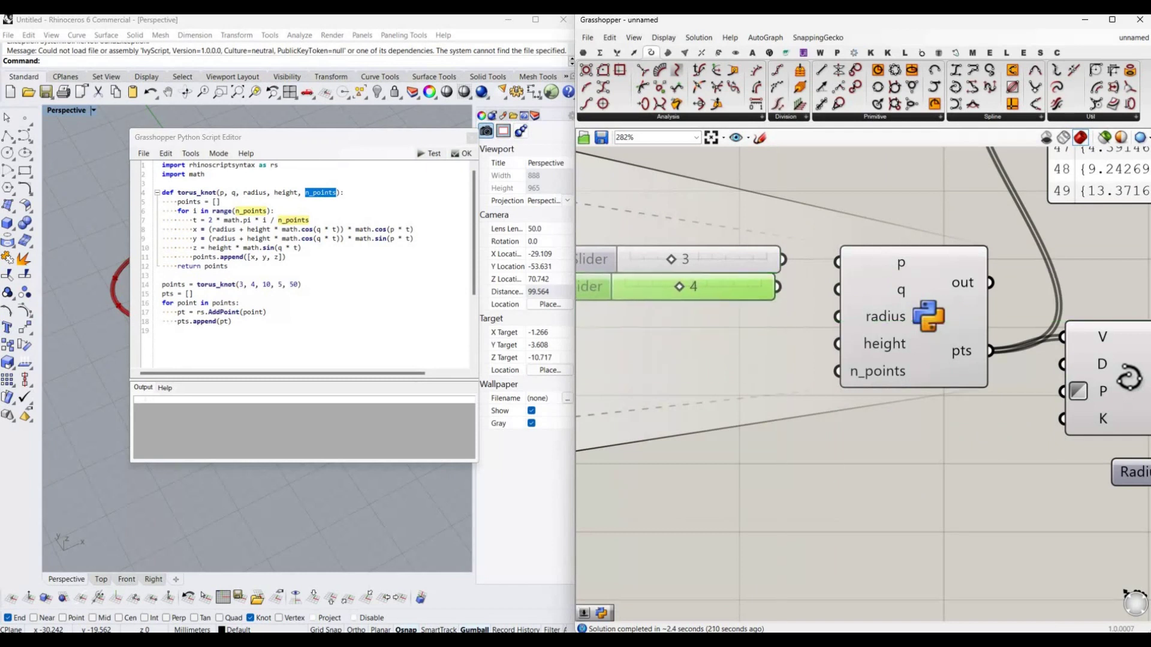
left_click_drag(783, 259, 838, 262)
left_click_drag(777, 287, 838, 290)
Step: Add sliders of 10 and 5 and wire them into radius and height
double_click(790, 513)
type("10")
key("Return")
left_click_drag(708, 521, 590, 324)
left_click_drag(783, 324, 838, 317)
double_click(719, 497)
type("5")
key("Return")
left_click_drag(707, 497, 689, 351)
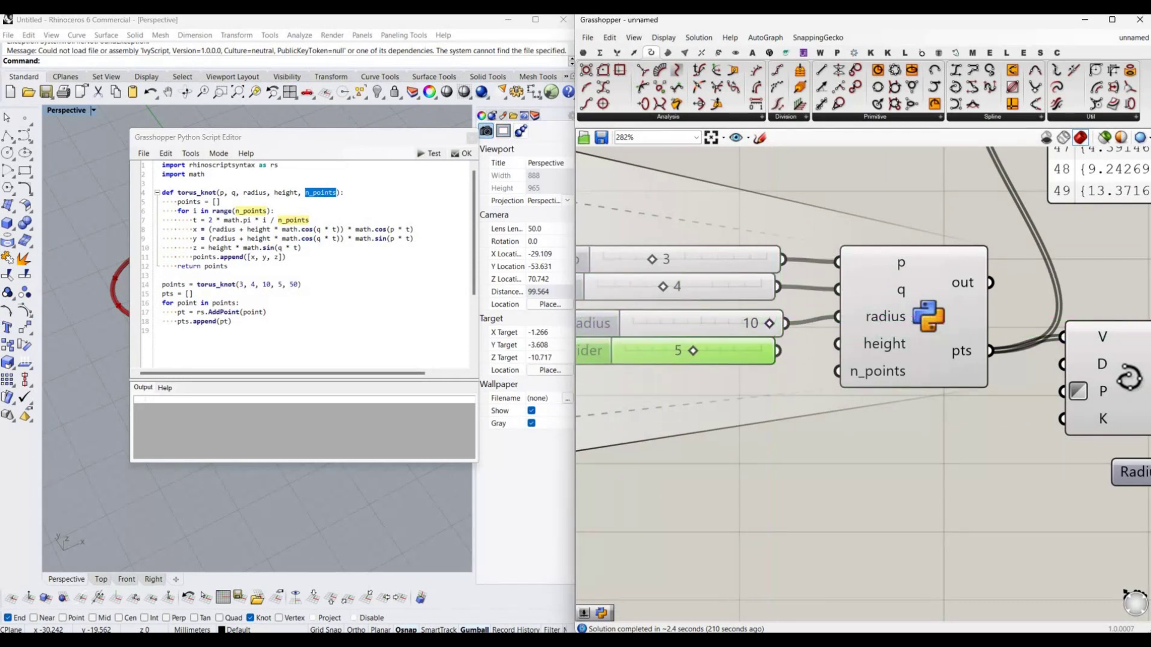
left_click_drag(782, 351, 838, 344)
Step: Add a 50 slider and wire it into n_points
double_click(779, 497)
type("50")
key("Return")
left_click_drag(707, 498, 689, 383)
left_click_drag(782, 384, 838, 371)
scroll(840, 372, "down", 3)
Step: Replace the fixed 3, 4, 10, 5, 50 in the torus_knot call with the parameter names
left_click(301, 285)
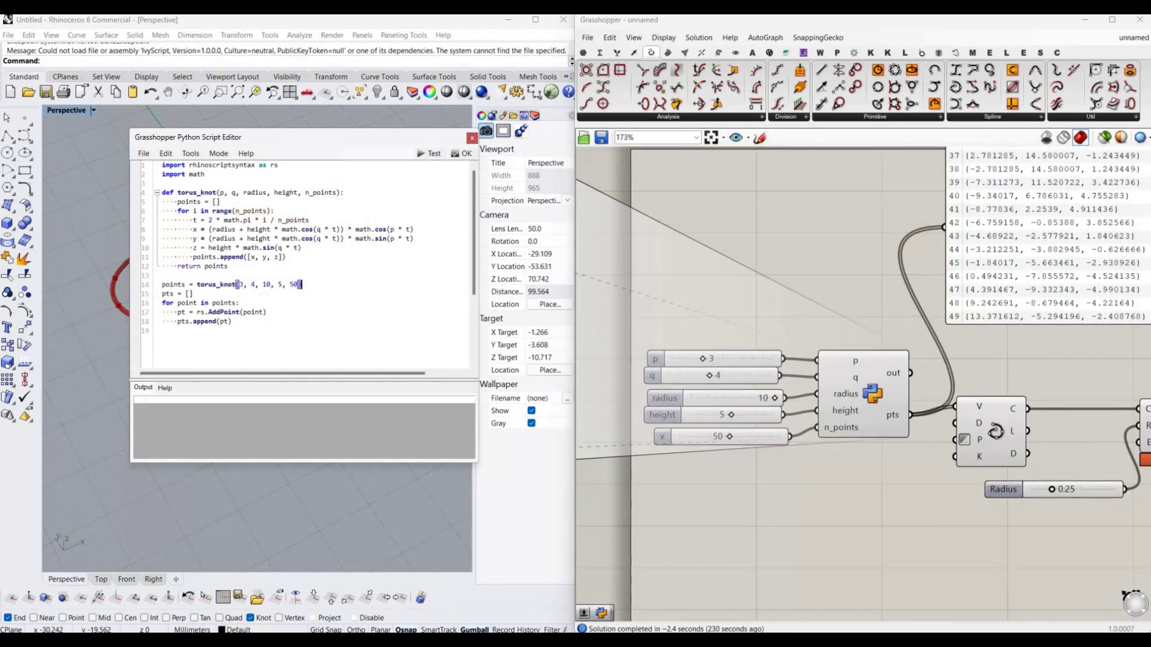
left_click_drag(299, 284, 244, 284)
left_click_drag(338, 193, 220, 192)
key("ctrl+c")
left_click_drag(299, 284, 249, 285)
key("ctrl+v")
left_click(430, 154)
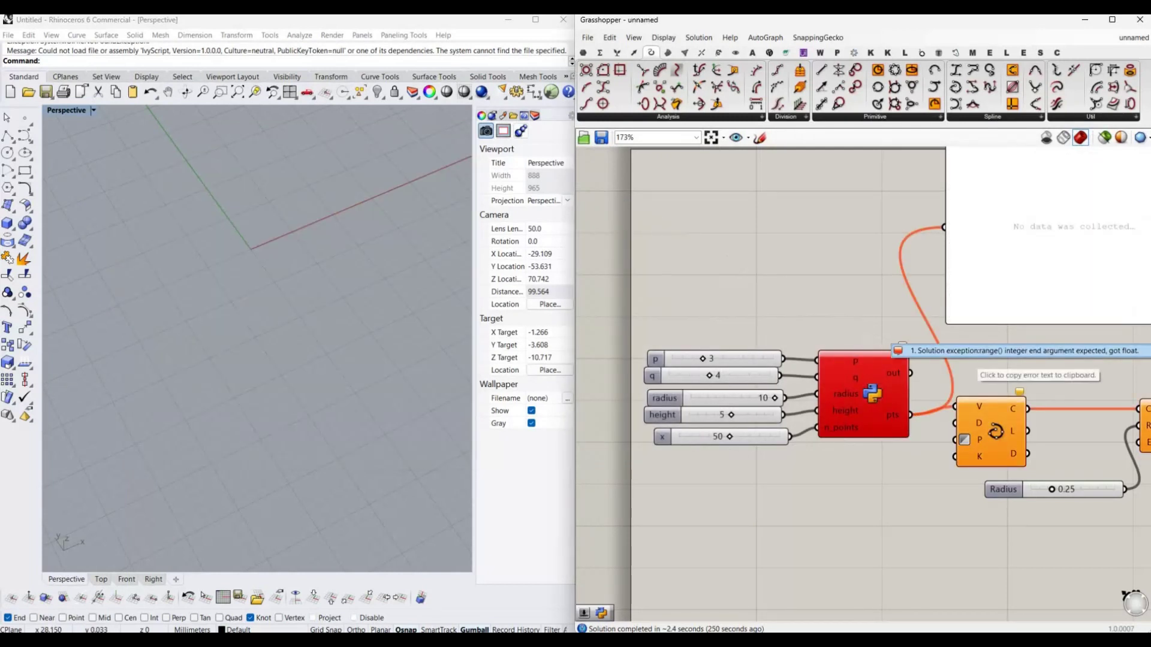
Step: Set type hints on the p, radius and height inputs so the knot regenerates
right_click(857, 366)
mouse_move(926, 606)
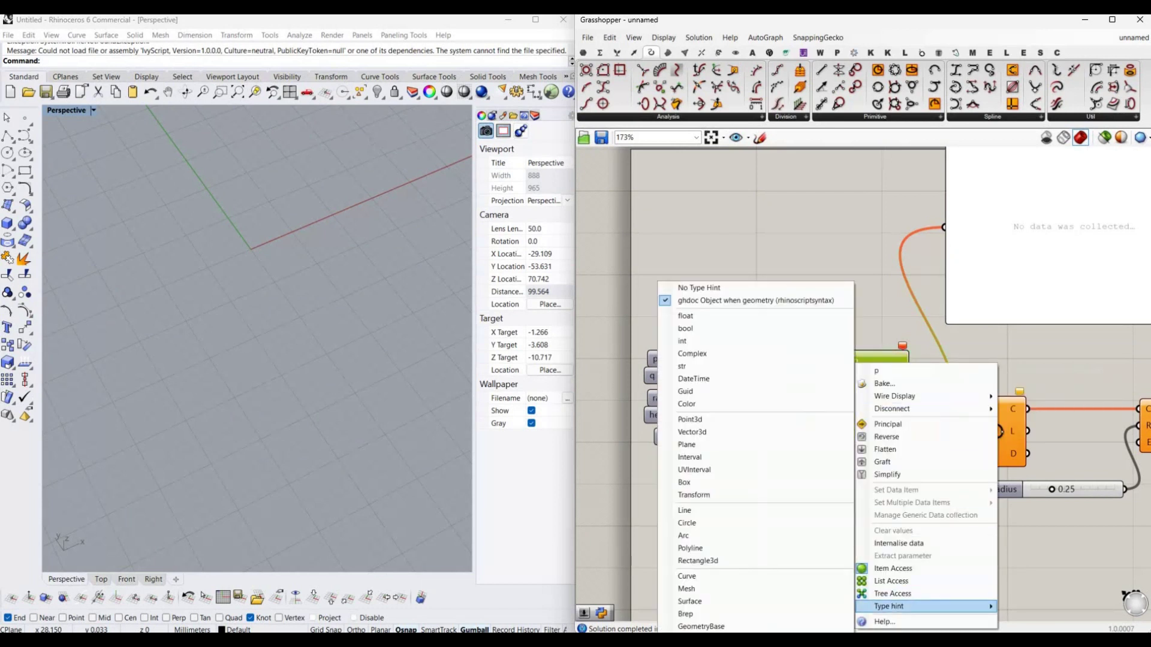
left_click(720, 432)
right_click(852, 394)
left_click(684, 328)
right_click(839, 394)
left_click(668, 341)
right_click(846, 410)
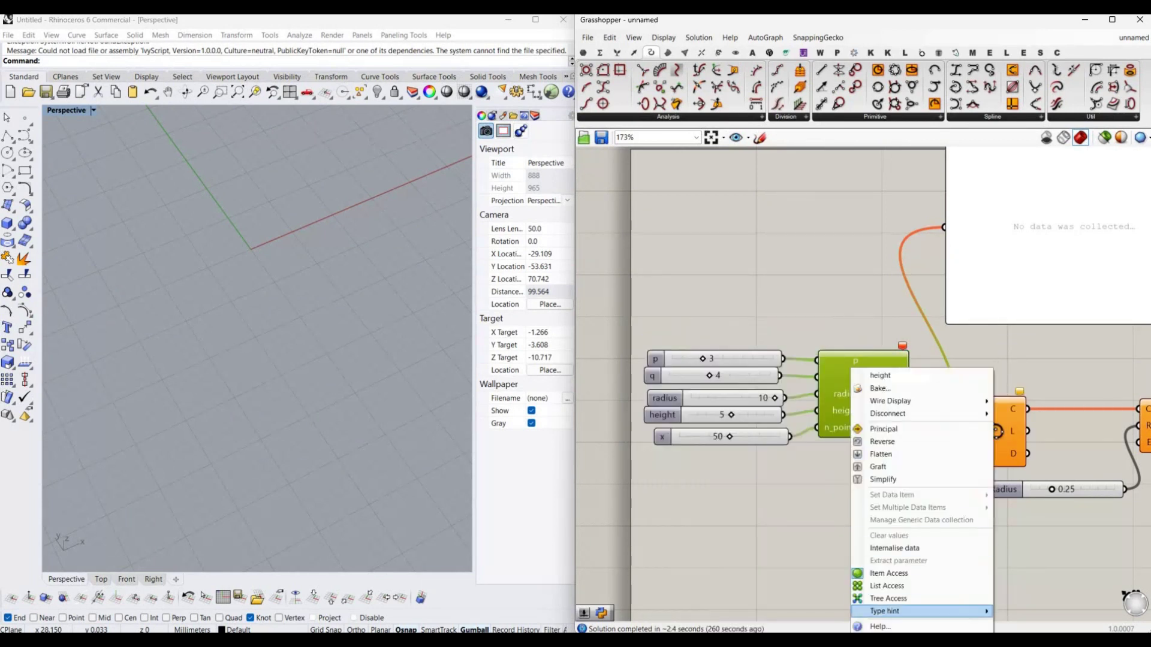
left_click(677, 341)
right_click(839, 427)
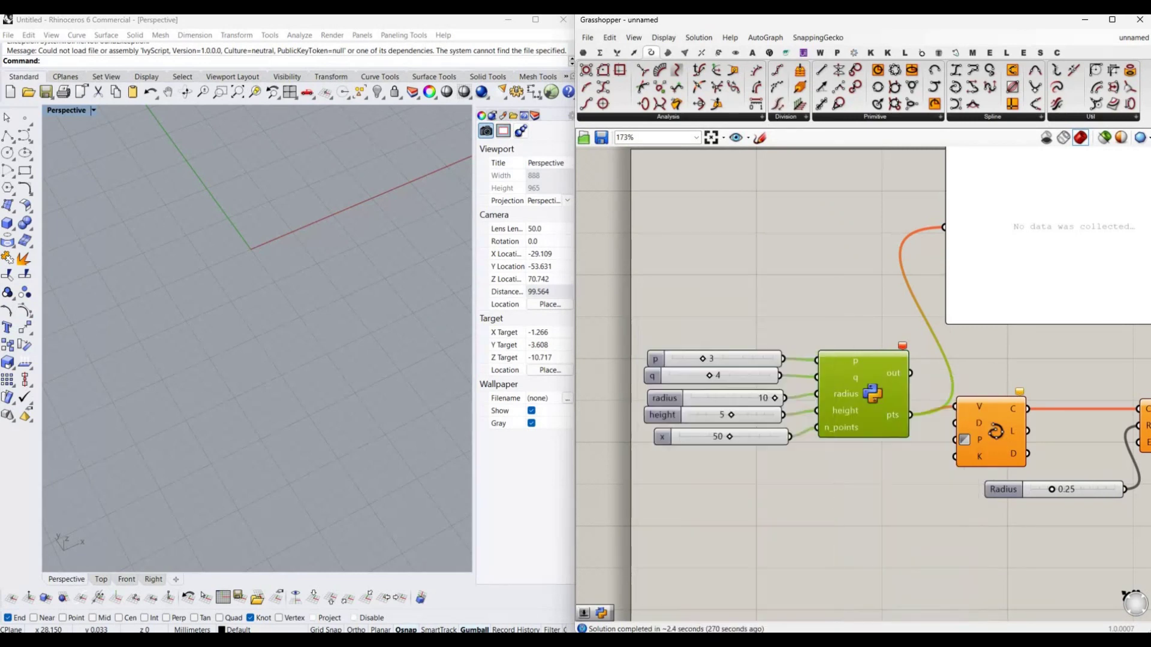
left_click(681, 341)
Step: In Top view, raise the point count to 68 and lower the height slider
scroll(683, 372, "up", 3)
left_click_drag(624, 504, 662, 326)
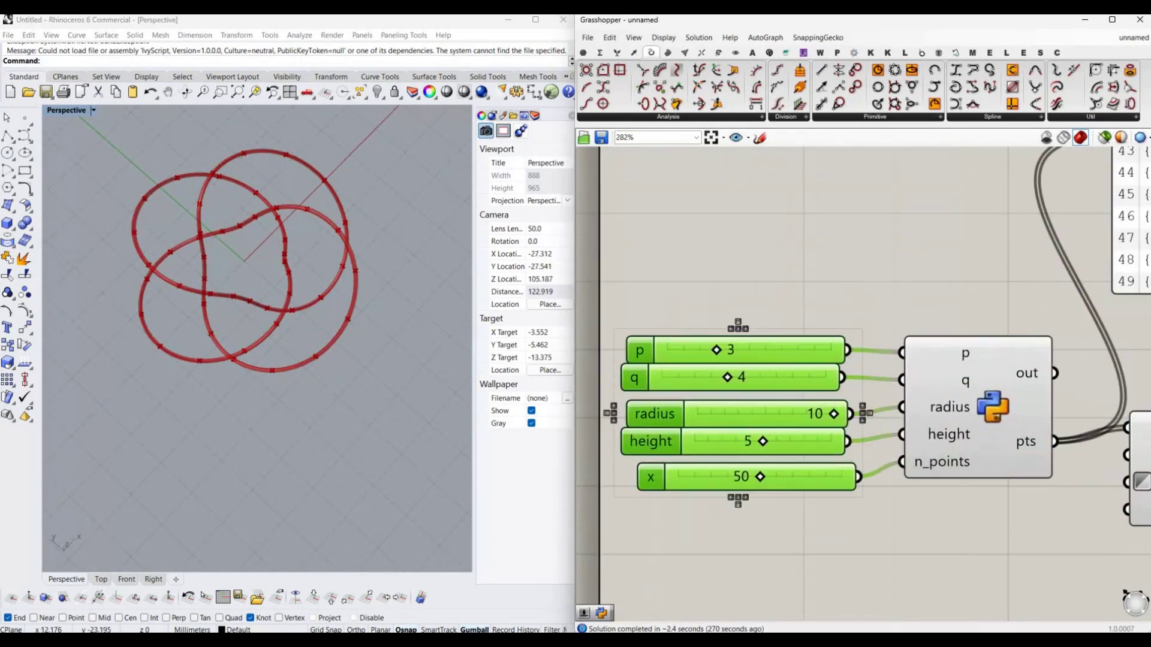
left_click(635, 496)
scroll(892, 276, "down", 1)
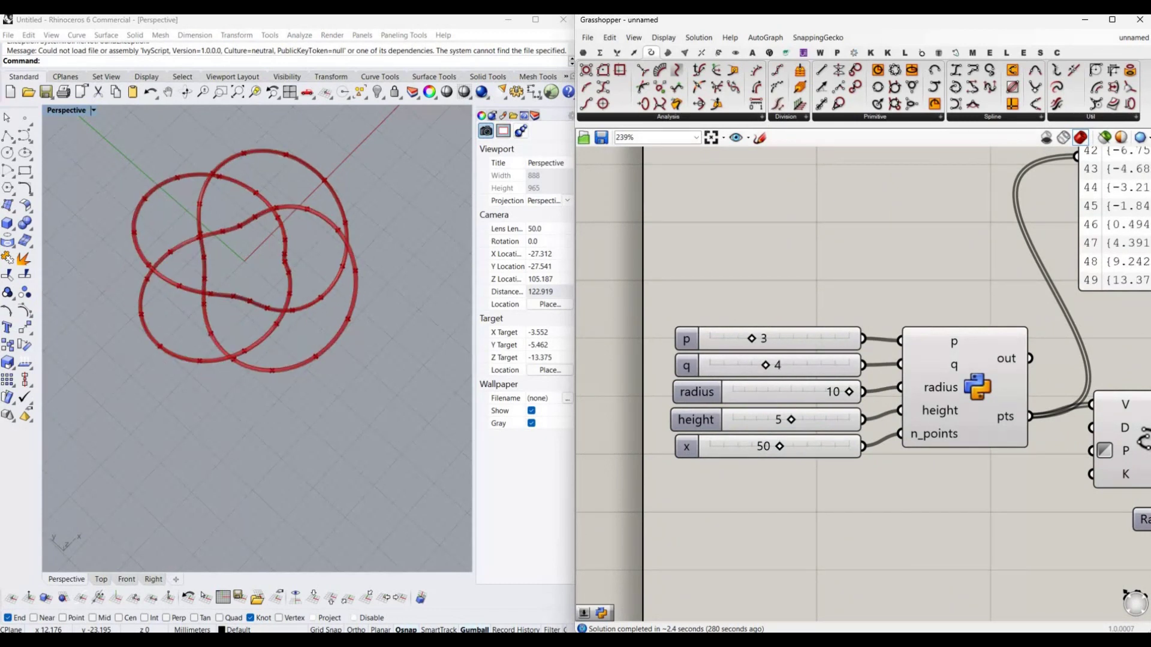
key("ctrl+F1")
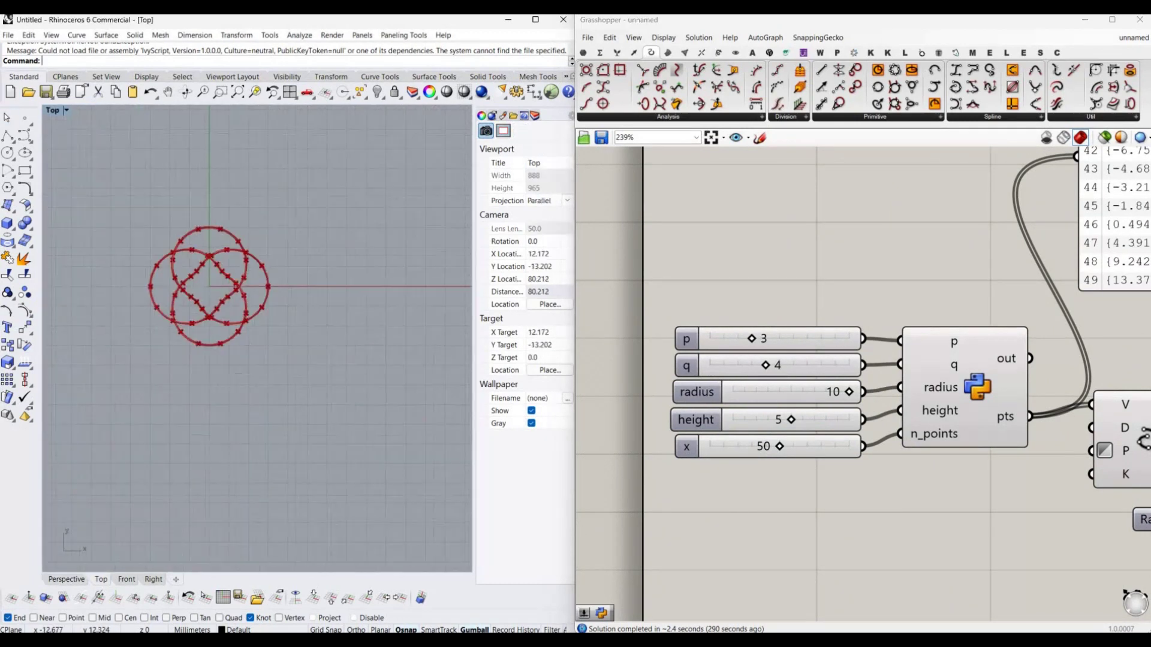
left_click_drag(780, 446, 804, 446)
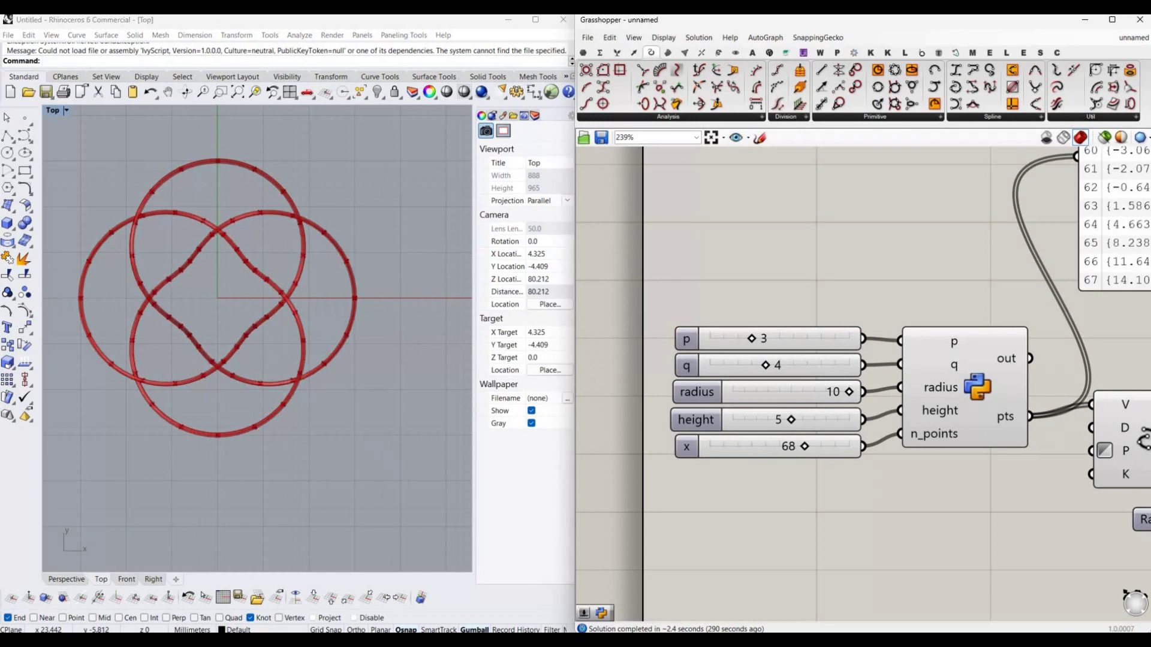
left_click_drag(695, 419, 696, 411)
left_click_drag(791, 419, 745, 420)
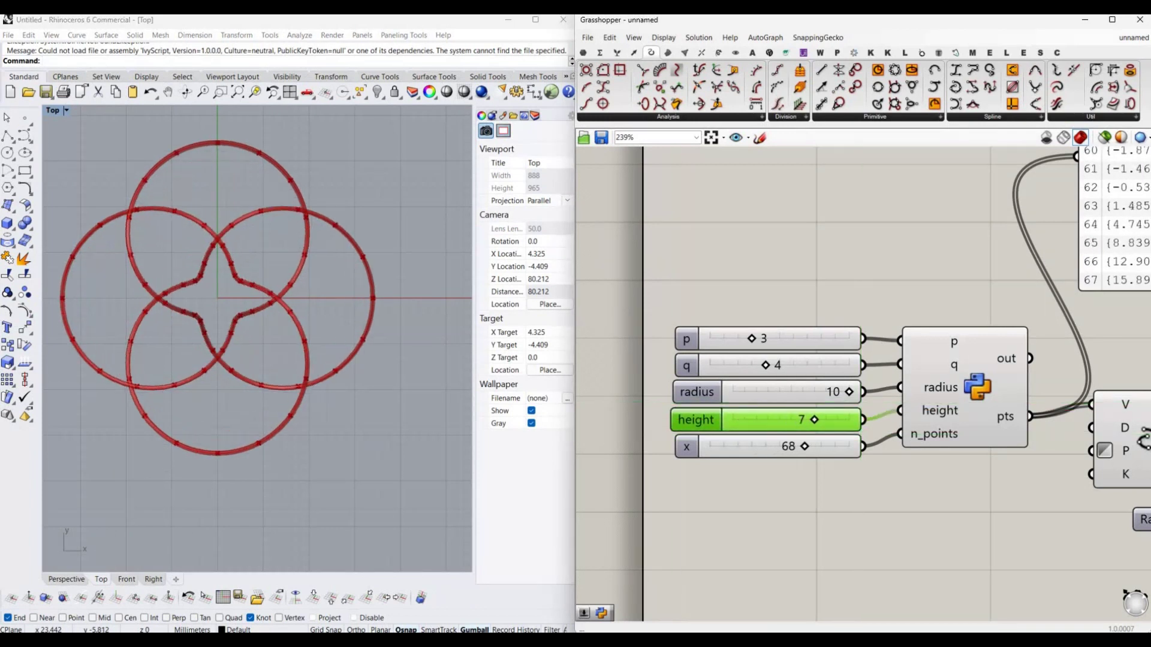
Step: Nudge the height back up to 2 and check the knot in Perspective view
key("ctrl+F4")
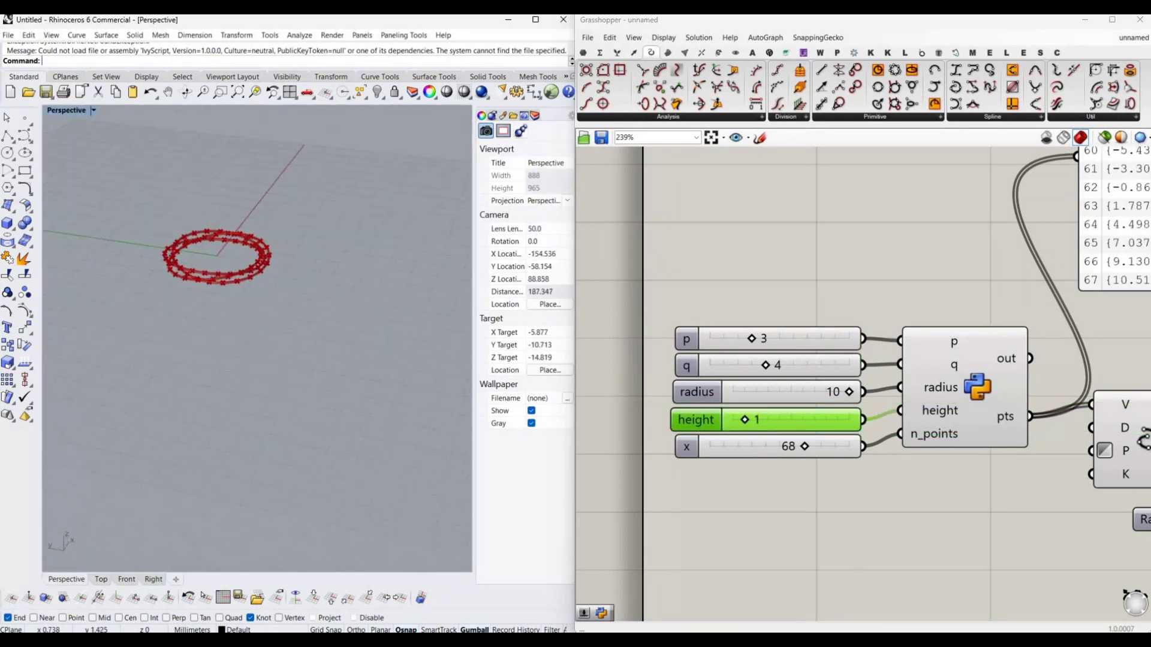
scroll(863, 384, "down", 2)
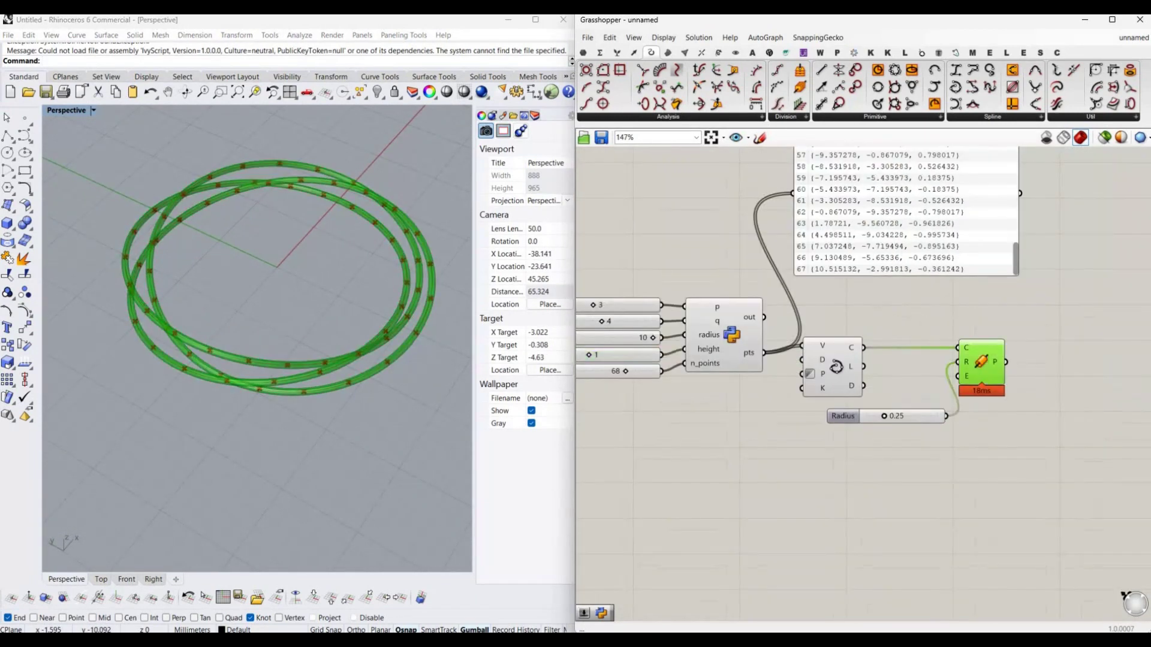
scroll(599, 336, "up", 2)
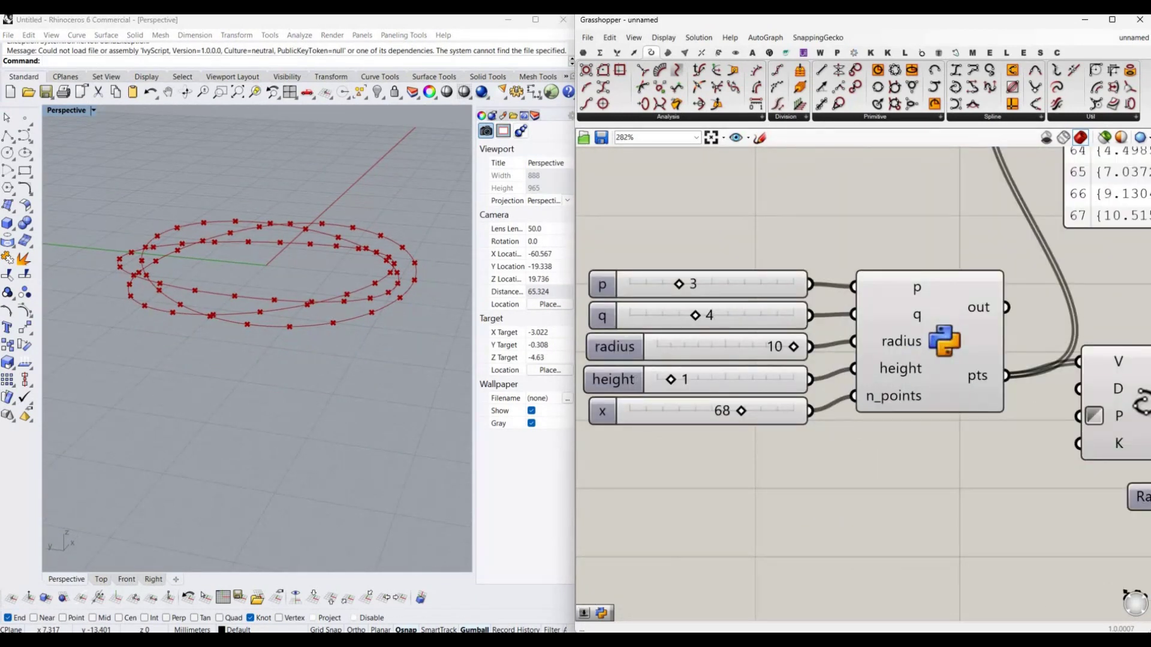
mouse_move(670, 380)
left_mouse_down()
mouse_move(699, 379)
mouse_move(662, 379)
mouse_move(684, 380)
left_mouse_up()
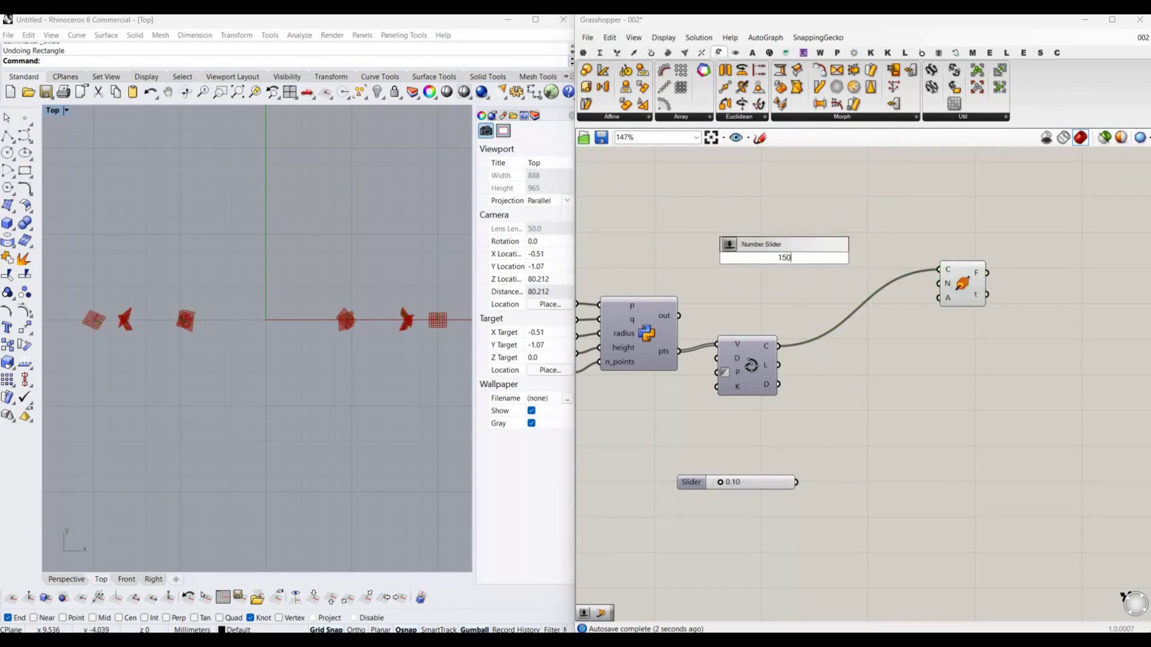
Step: Set the Perp Frames division count to 150 and hide the divided knot's preview
key("Return")
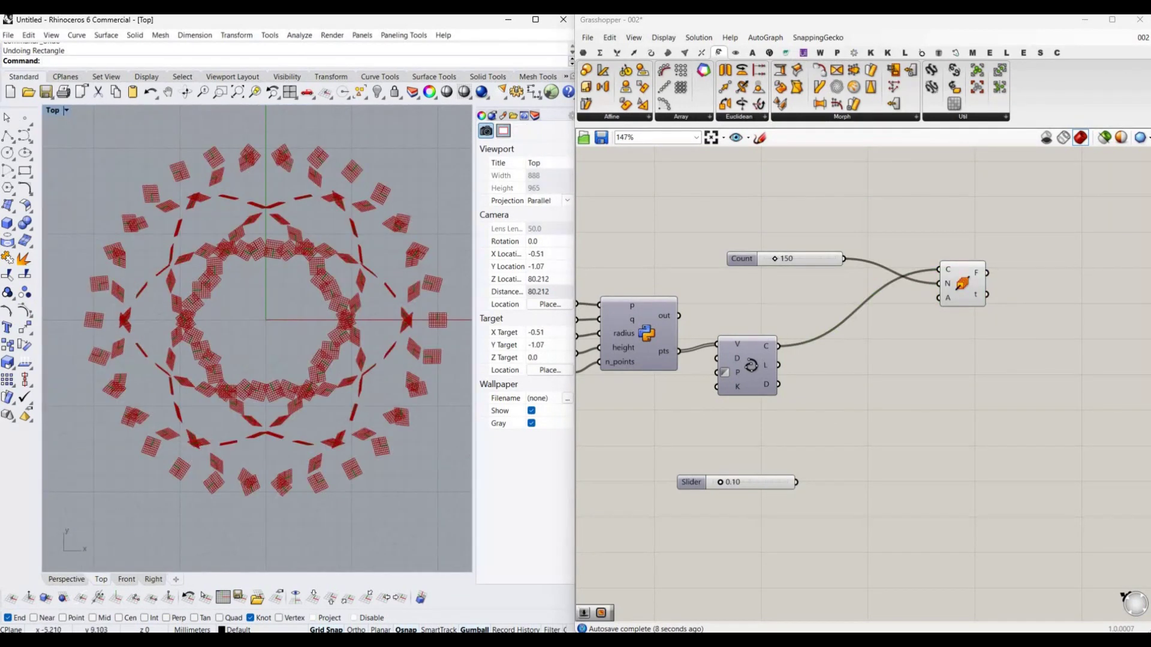
left_click_drag(707, 237, 1001, 318)
middle_click(966, 280)
left_click(1005, 241)
Step: Draw a large centre square at the origin and a small square centred on its edge
left_click(24, 170)
left_click(60, 173)
left_click(222, 284)
left_click(297, 360)
left_click(25, 171)
left_click(60, 174)
left_click(222, 209)
left_click(249, 243)
left_click(222, 175)
Step: Polar-array the small square into four copies around the origin
left_click(8, 379)
left_click(56, 382)
left_click(222, 284)
key("Return")
left_click(221, 173)
left_click(147, 285)
key("Return")
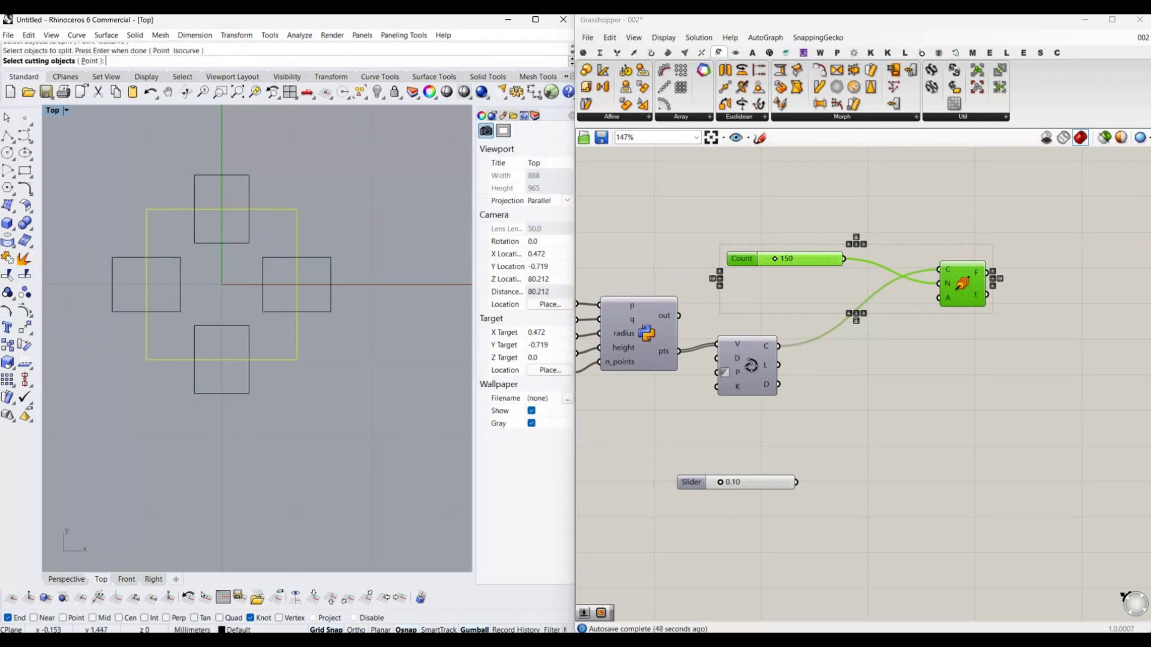
Step: Split the large square using the four small squares as cutters
left_click(221, 175)
left_click(222, 394)
key("Return")
left_click(297, 258)
key("Escape")
Step: Delete the unwanted outline piece and trim the inner parts of the small squares
left_click(222, 360)
key("Delete")
type("trim")
key("Return")
key("Return")
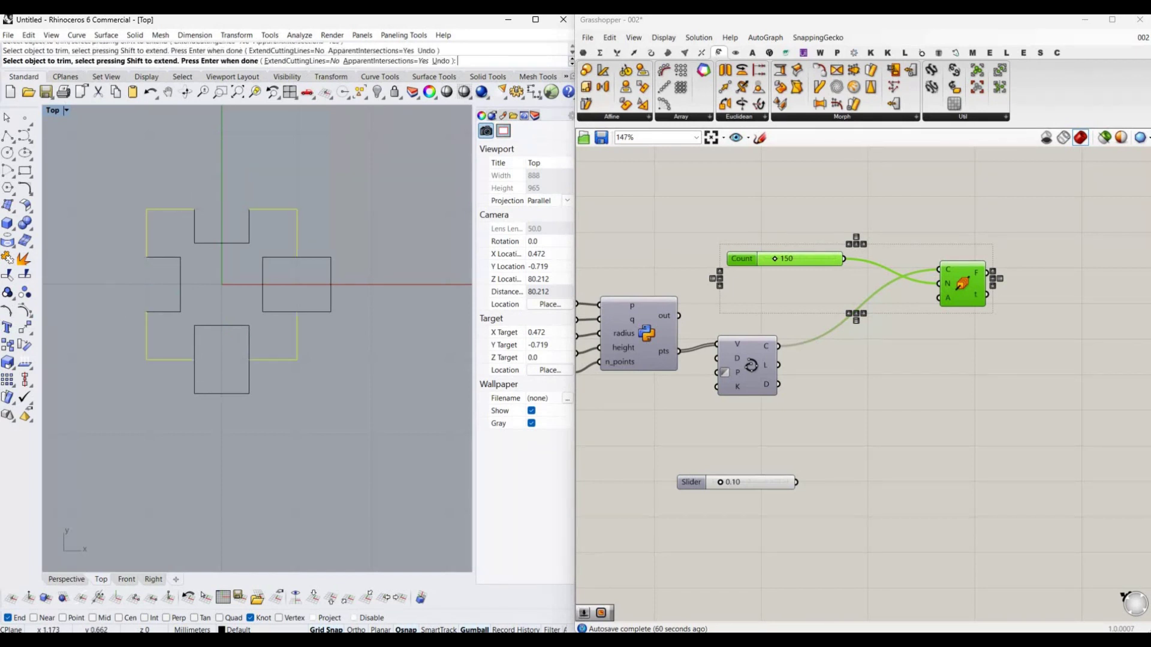
left_click(331, 285)
left_click(222, 393)
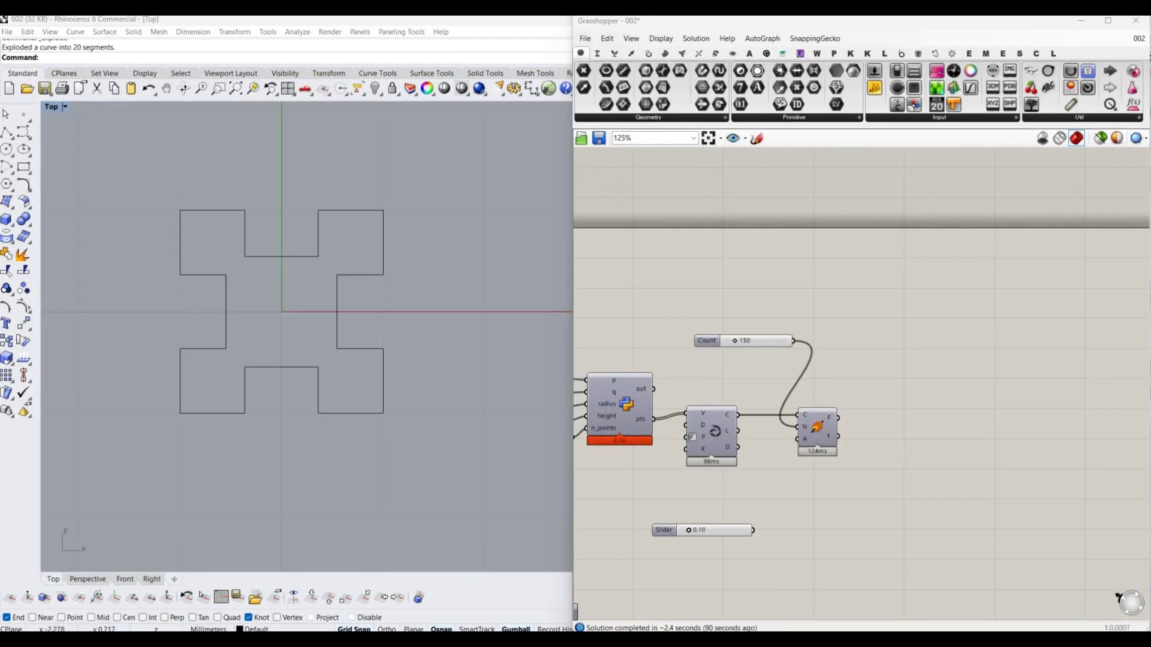
Step: Join the cross pieces into one closed curve and reference it in a Curve parameter
left_click_drag(115, 179, 424, 416)
key("ctrl+j")
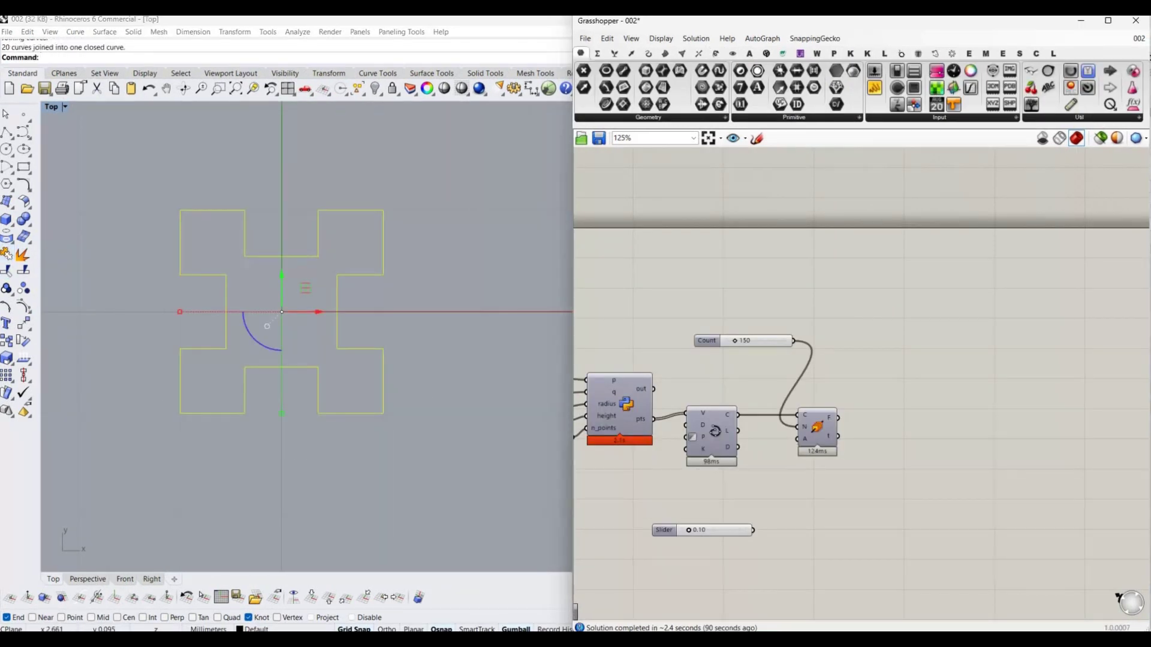
double_click(821, 342)
type("curve")
key("Return")
mouse_move(881, 359)
left_mouse_down()
mouse_move(751, 272)
mouse_move(736, 275)
left_mouse_up()
right_click(751, 272)
left_click(773, 425)
Step: Add an Orient component and feed the cross curve into it
left_click(698, 54)
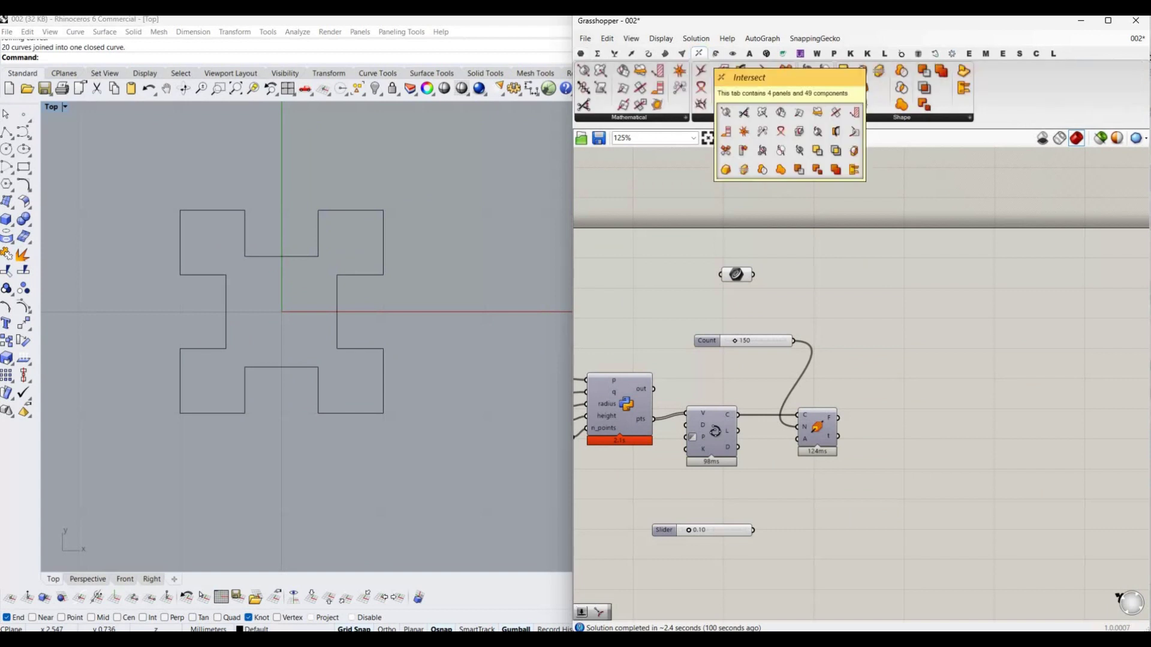
left_click(715, 54)
left_click_drag(722, 104, 850, 277)
mouse_move(736, 275)
left_mouse_down()
mouse_move(729, 267)
mouse_move(918, 279)
left_mouse_up()
scroll(310, 298, "down", 5)
scroll(310, 297, "up", 4)
scroll(310, 298, "down", 5)
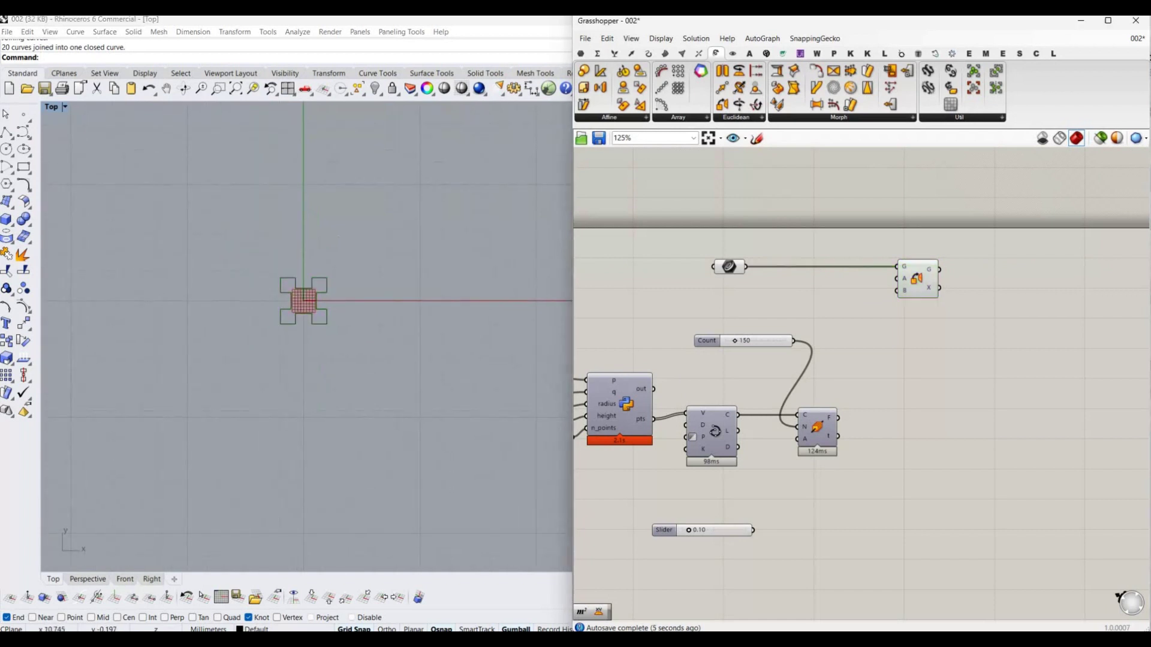
scroll(872, 293, "up", 3)
Step: Use an XY Plane as Orient's source and the Perp Frames as its target
double_click(781, 277)
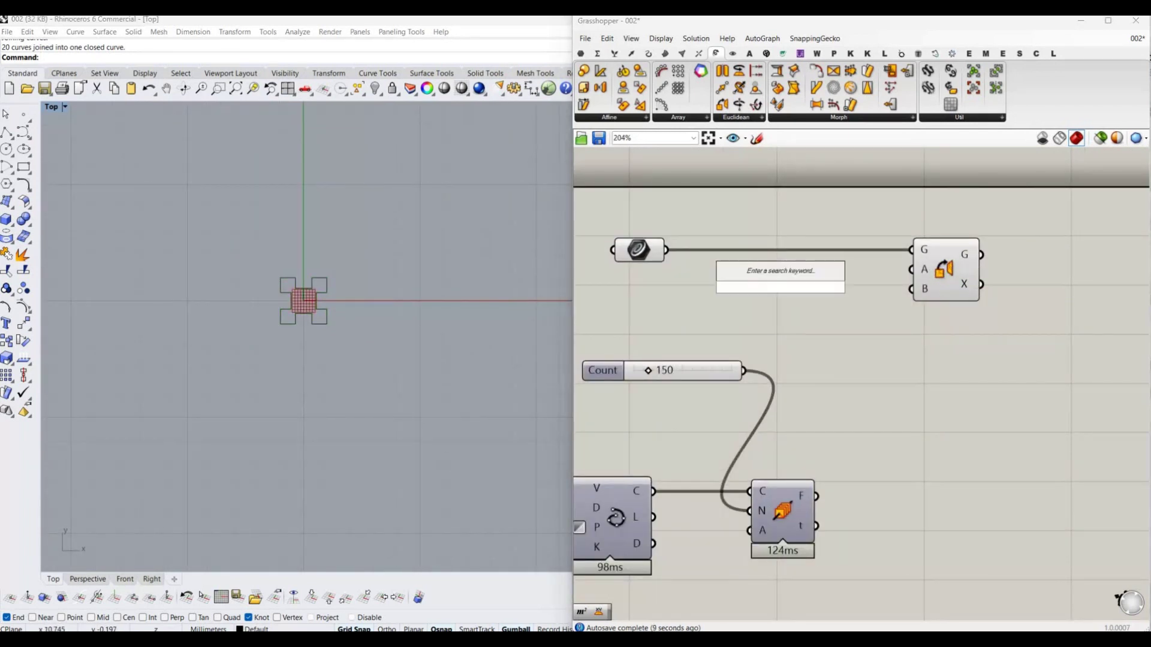
type("xy")
key("Return")
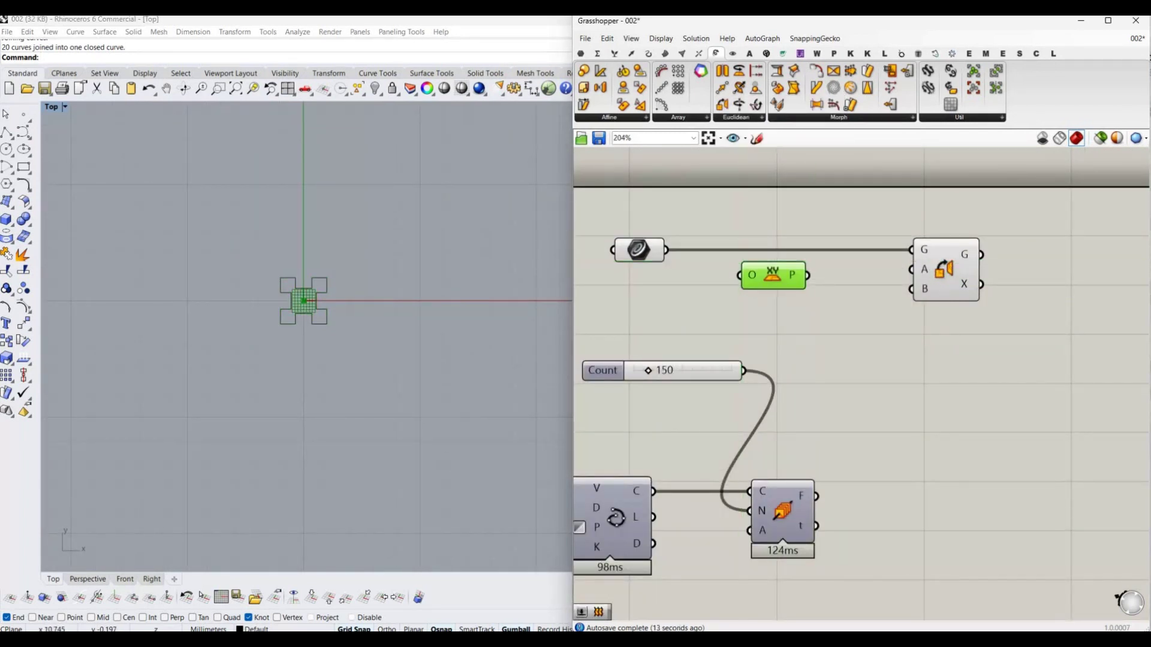
left_click_drag(807, 276, 911, 269)
left_click_drag(816, 497, 912, 289)
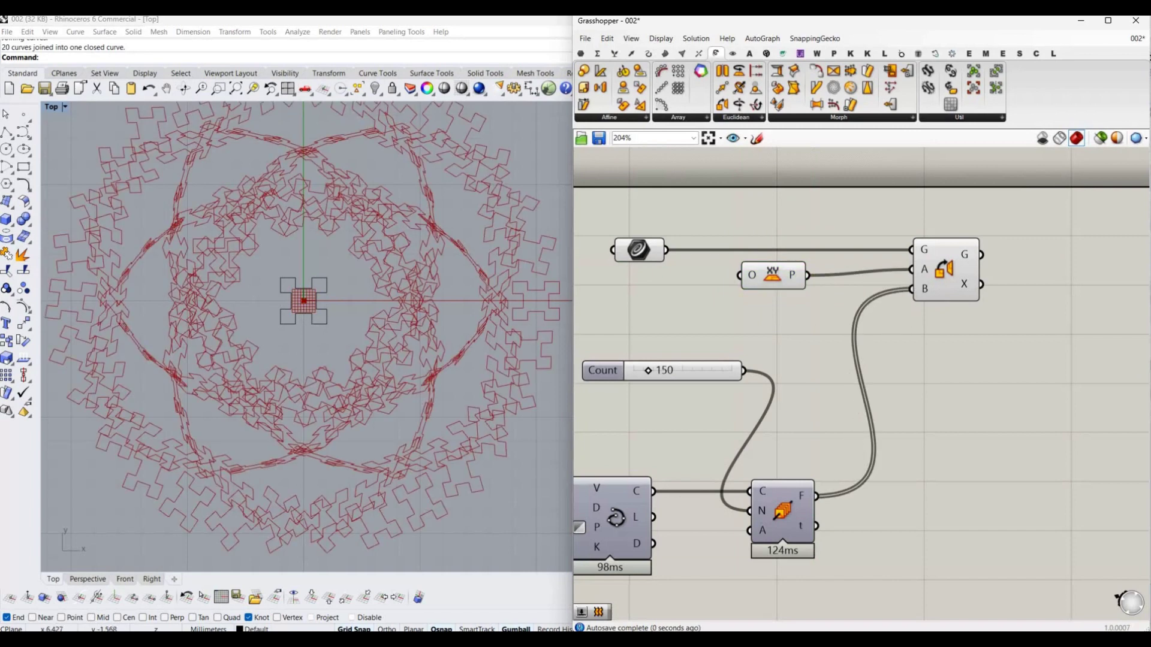
right_click_drag(899, 360, 740, 398)
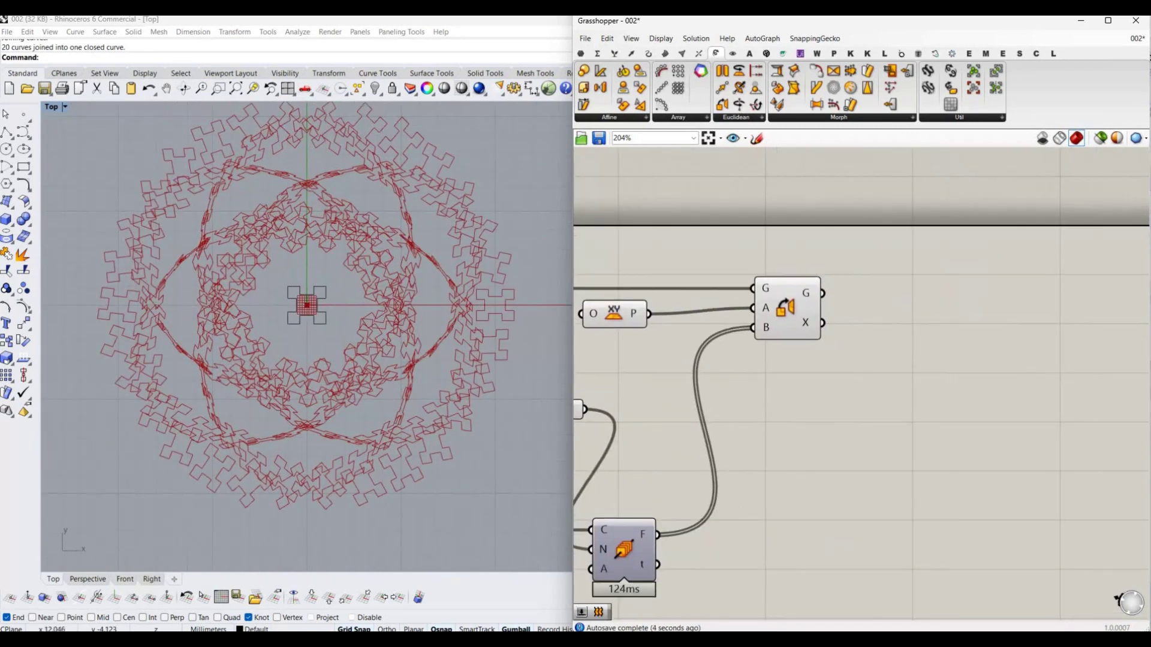
Step: Add a Loft component fed by the oriented cross profiles
double_click(905, 384)
type("offset")
key("Return")
mouse_move(822, 293)
left_mouse_down()
mouse_move(872, 384)
mouse_move(905, 302)
left_mouse_up()
left_click(720, 240)
right_click_drag(779, 419, 968, 487)
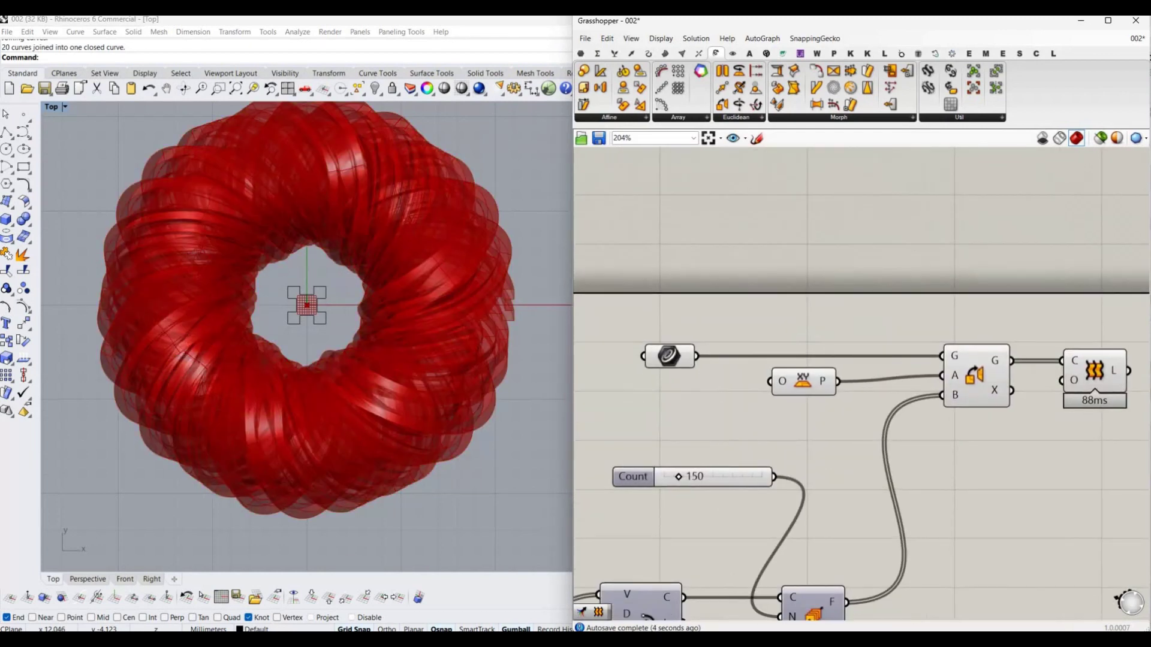
Step: Add Scale and Area components, both fed the cross curve, to scale about its centroid
double_click(806, 256)
type("scale")
key("Return")
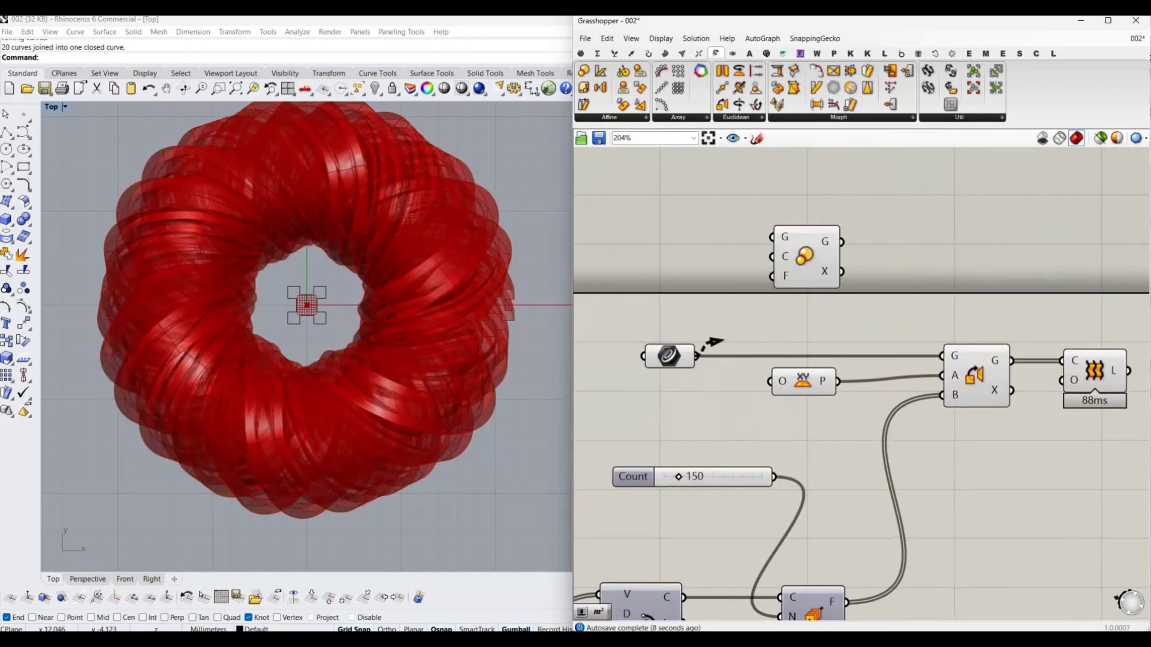
mouse_move(696, 356)
left_mouse_down()
mouse_move(772, 239)
mouse_move(860, 234)
left_mouse_up()
double_click(653, 228)
type("area")
key("Return")
left_click_drag(697, 356, 623, 232)
mouse_move(655, 231)
left_mouse_down()
mouse_move(702, 207)
mouse_move(826, 233)
left_mouse_up()
Step: Wire a 0.15 number slider in as the Scale factor
scroll(805, 288, "down", 1)
double_click(815, 309)
type("0.15")
key("Return")
mouse_move(766, 309)
left_mouse_down()
mouse_move(674, 262)
mouse_move(643, 262)
left_mouse_up()
mouse_move(785, 262)
left_mouse_down()
mouse_move(822, 258)
mouse_move(862, 204)
mouse_move(888, 340)
left_mouse_up()
scroll(796, 303, "up", 1)
scroll(816, 330, "down", 2)
scroll(316, 305, "down", 3)
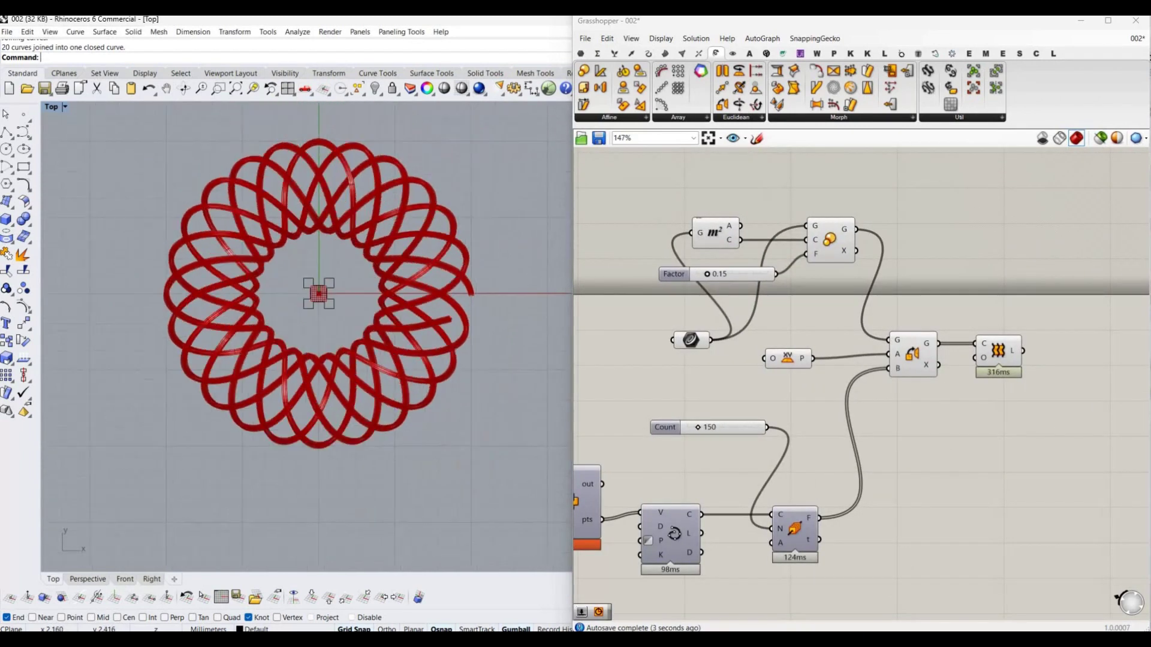
Step: Switch to four viewports and send the Loft output to a Custom Preview component
key("ctrl+m")
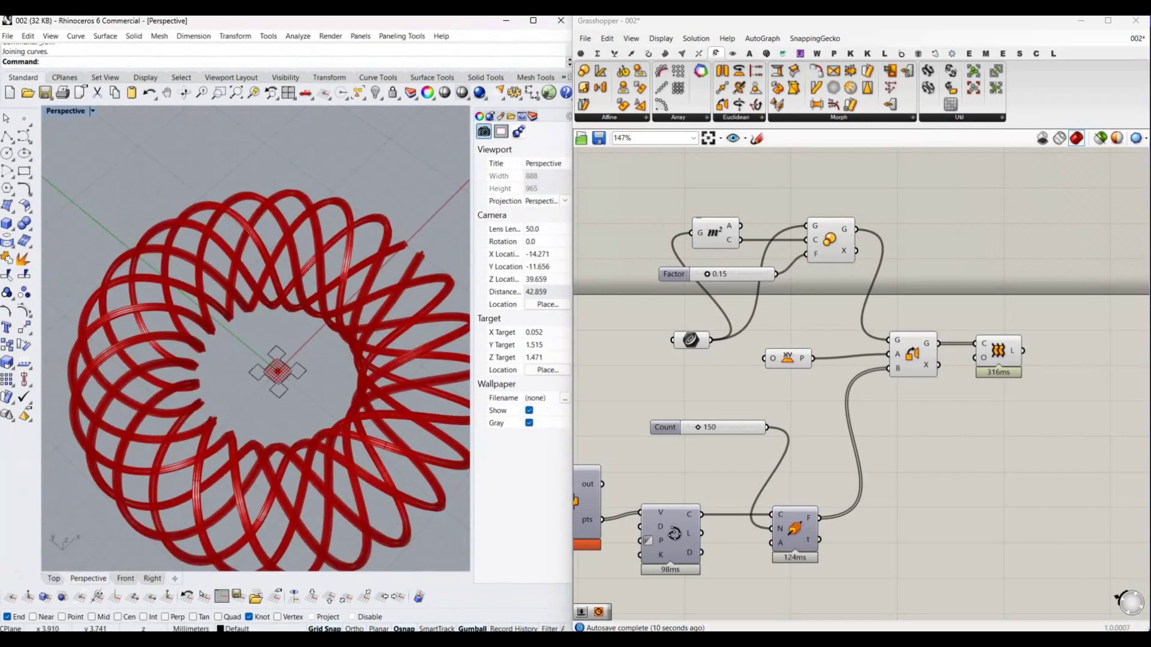
right_click_drag(257, 335, 282, 311)
right_click_drag(899, 389, 737, 349)
double_click(932, 355)
type("custom preview")
key("Return")
left_click_drag(860, 310, 912, 328)
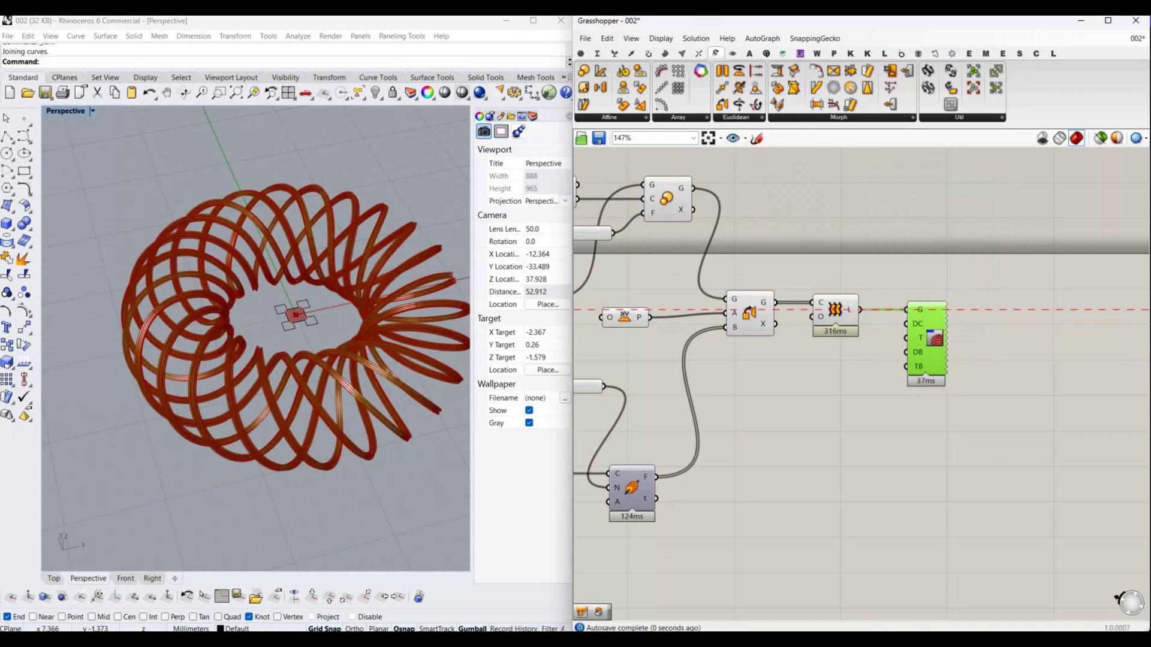
Step: Raise the profile scale factor slider to 0.20
scroll(316, 256, "up", 5)
scroll(316, 257, "up", 5)
scroll(671, 276, "up", 3)
left_click_drag(709, 264, 713, 264)
Step: Inspect the ribbons near the cross and try a 0.5 scale factor
scroll(256, 339, "down", 5)
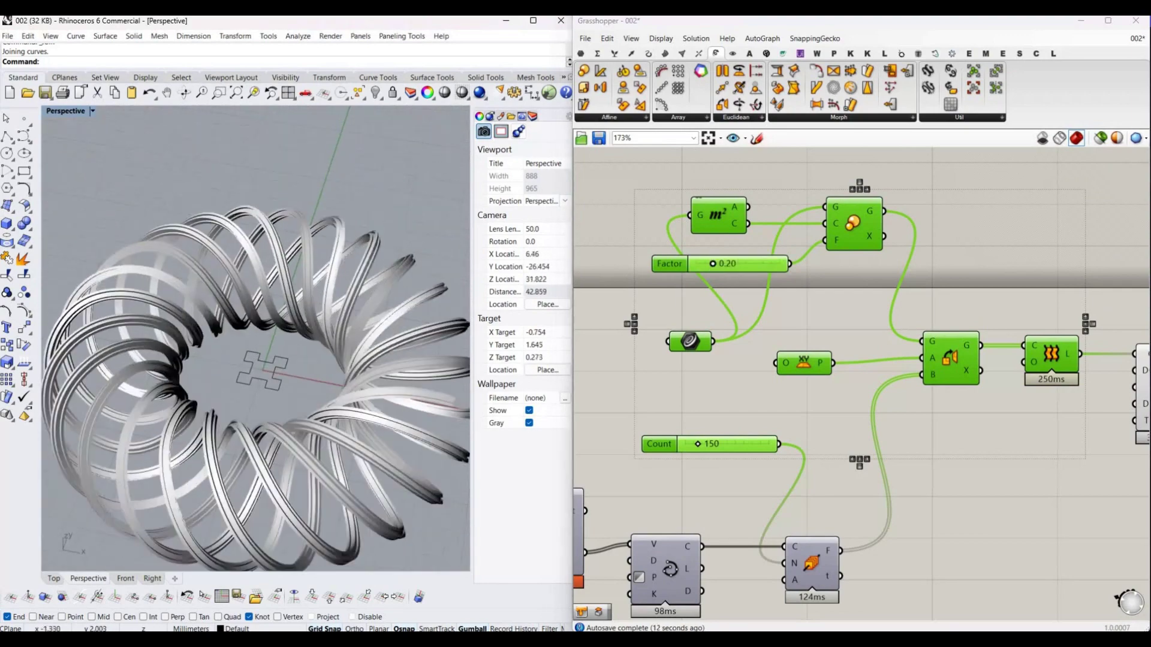
right_click_drag(256, 339, 288, 360)
scroll(256, 339, "up", 3)
scroll(256, 338, "down", 5)
scroll(256, 338, "up", 6)
double_click(722, 264)
type("0.5")
key("Return")
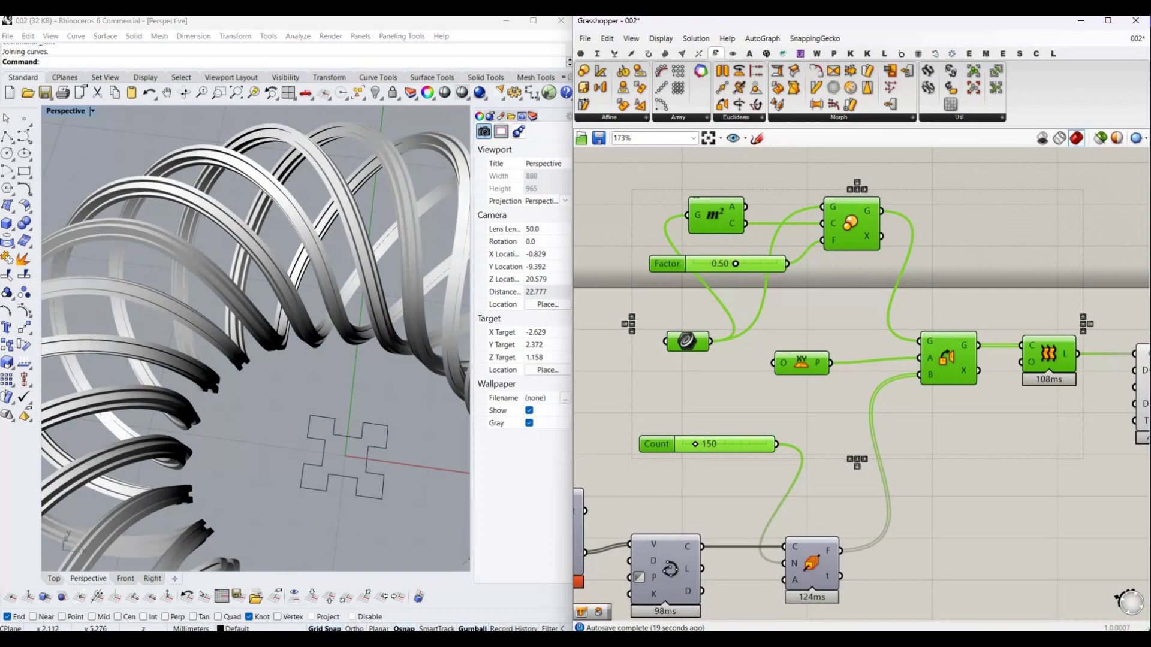
Step: Change the scale factor to 0.35 and view the torus in the Top viewport
double_click(723, 263)
key("BackSpace")
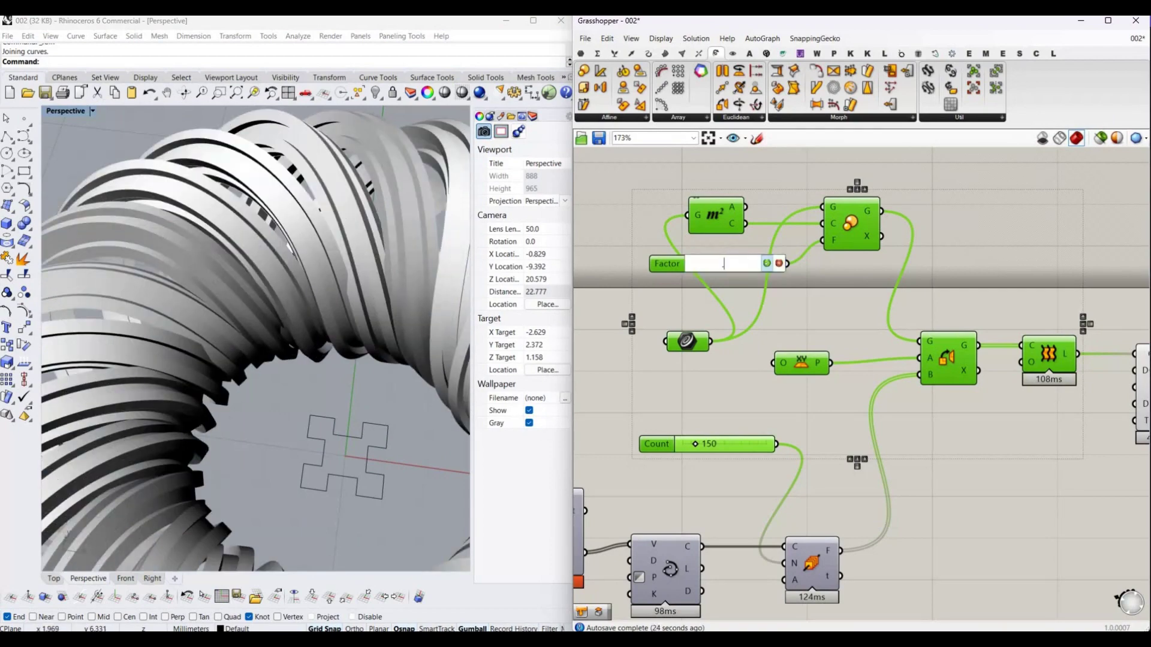
type("0.35")
key("Return")
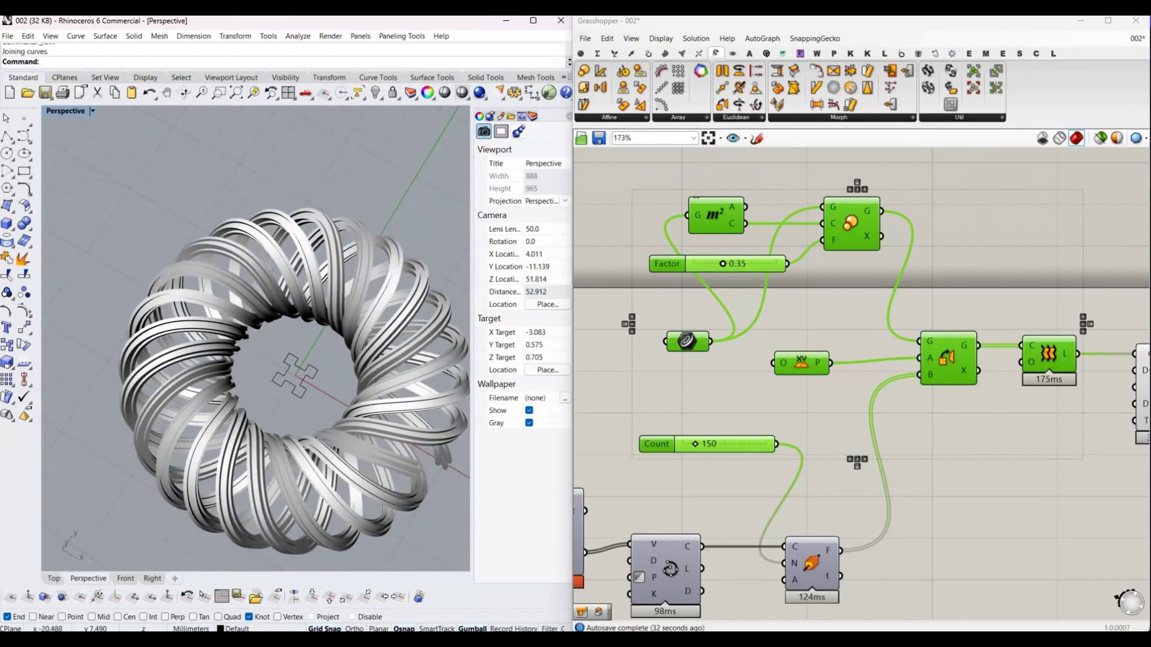
key("ctrl+F1")
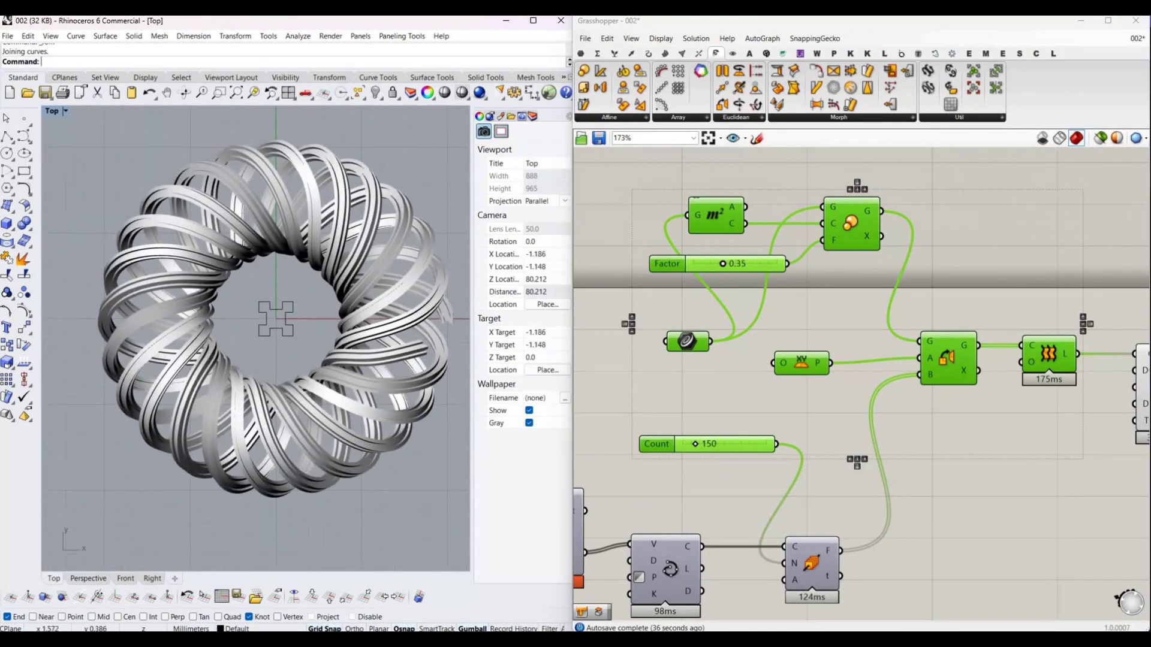